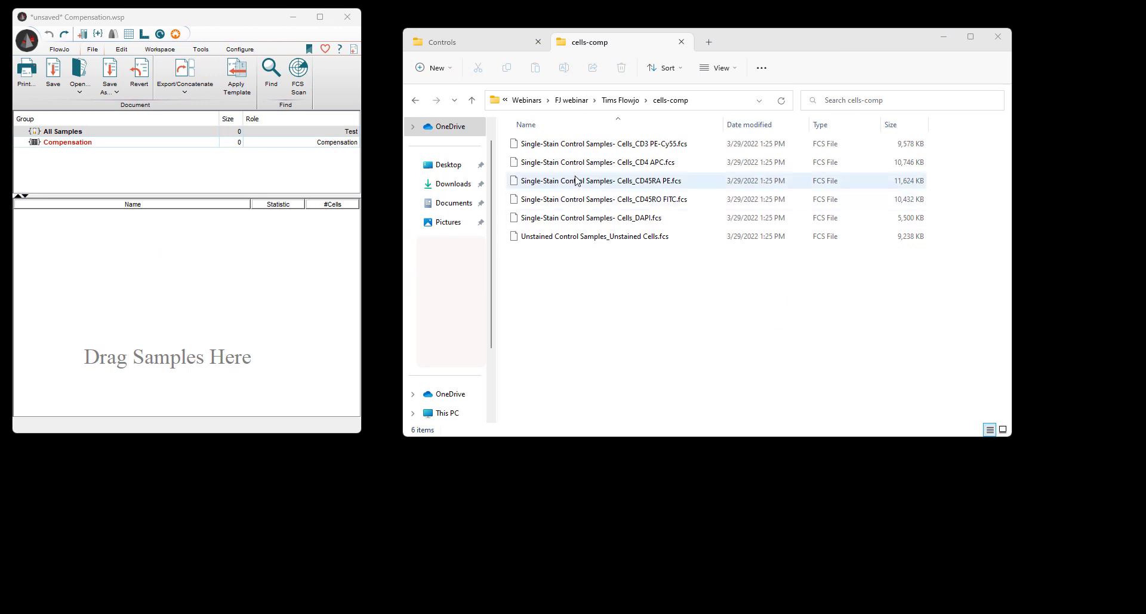
- Add the six control FCS files to the FlowJo workspace
left_click(580, 145)
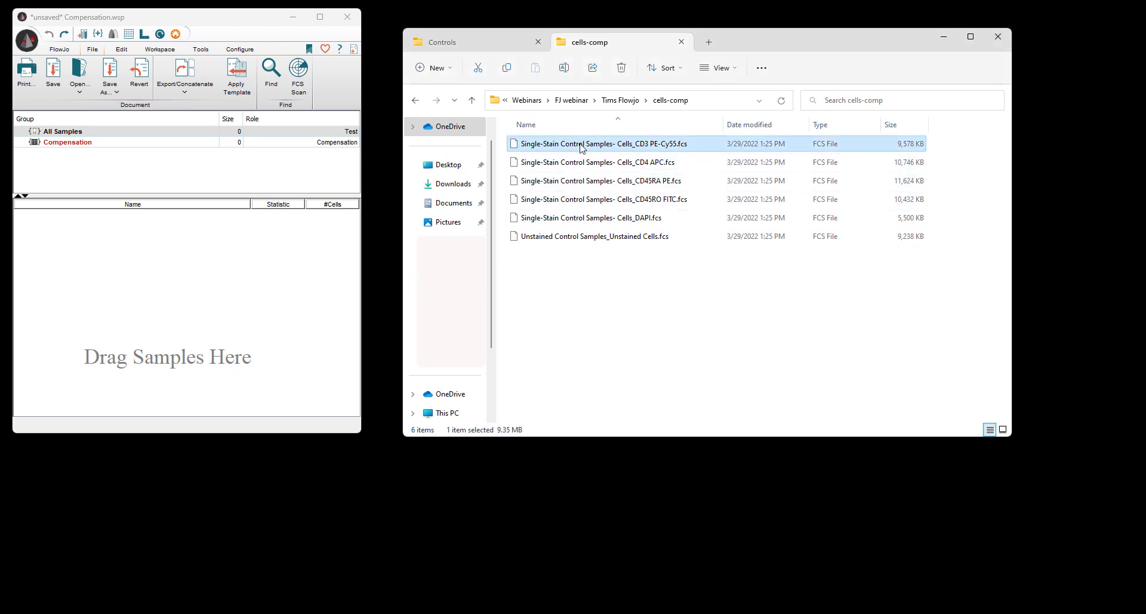
left_click(582, 235, "shift")
left_click_drag(573, 148, 217, 289)
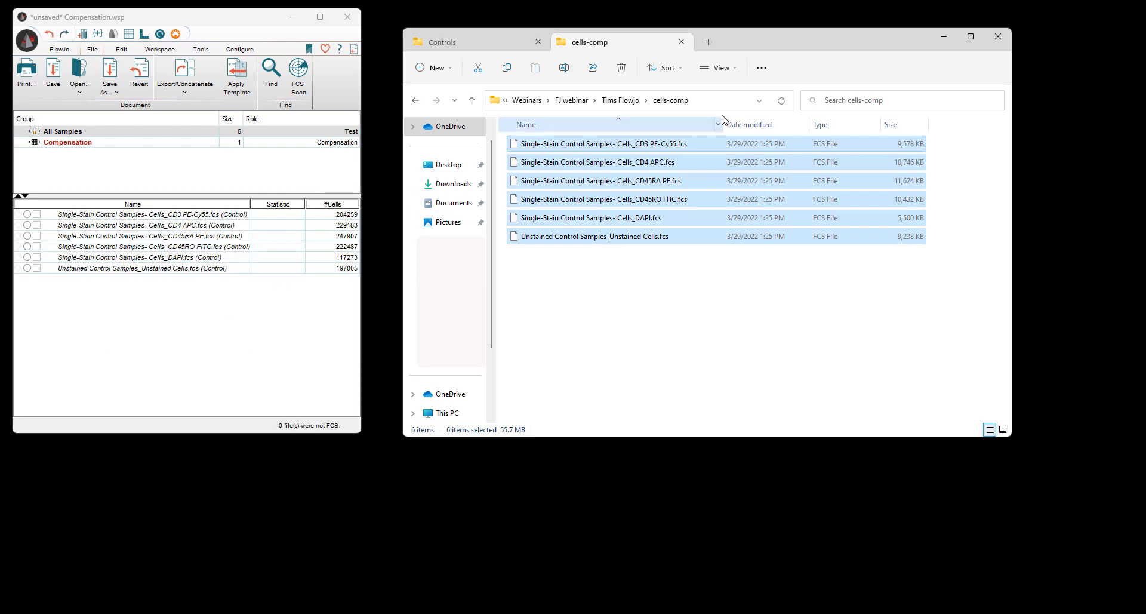
left_click(951, 40)
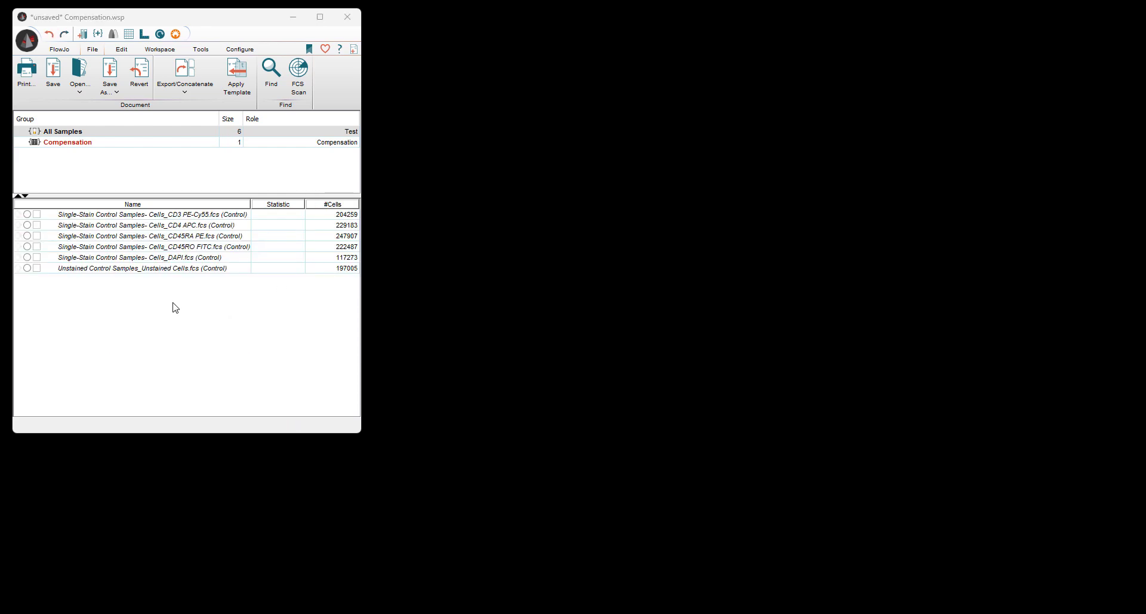
- Put the five single-stain controls, CD3 PE-Cy55 through DAPI, in the Compensation group and open its matrix
left_click(123, 146)
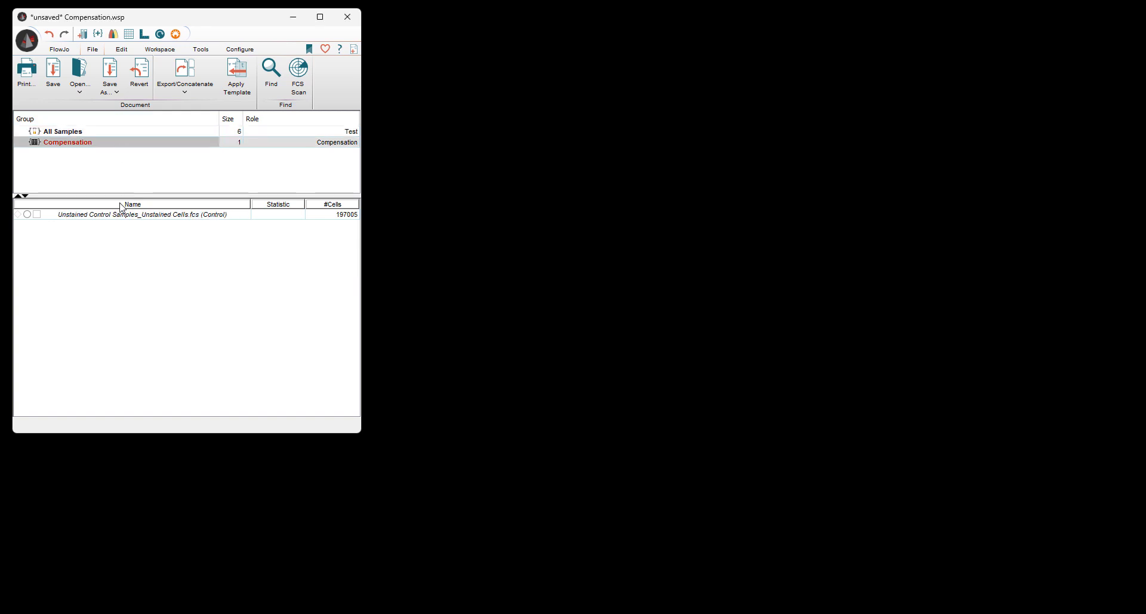
left_click(84, 133)
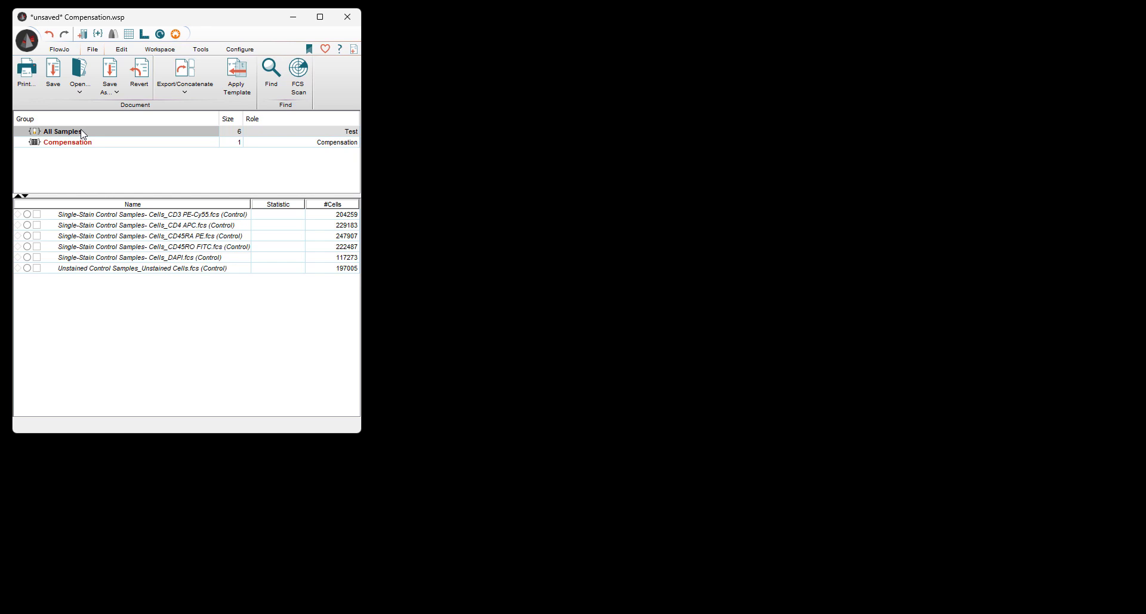
left_click(97, 215)
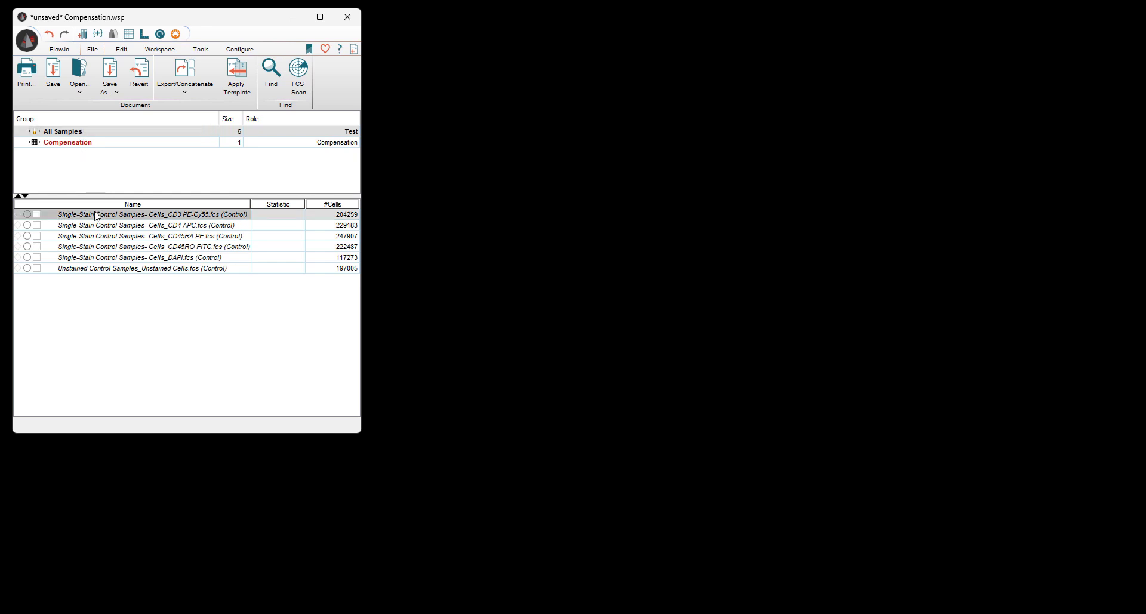
left_click(84, 257, "shift")
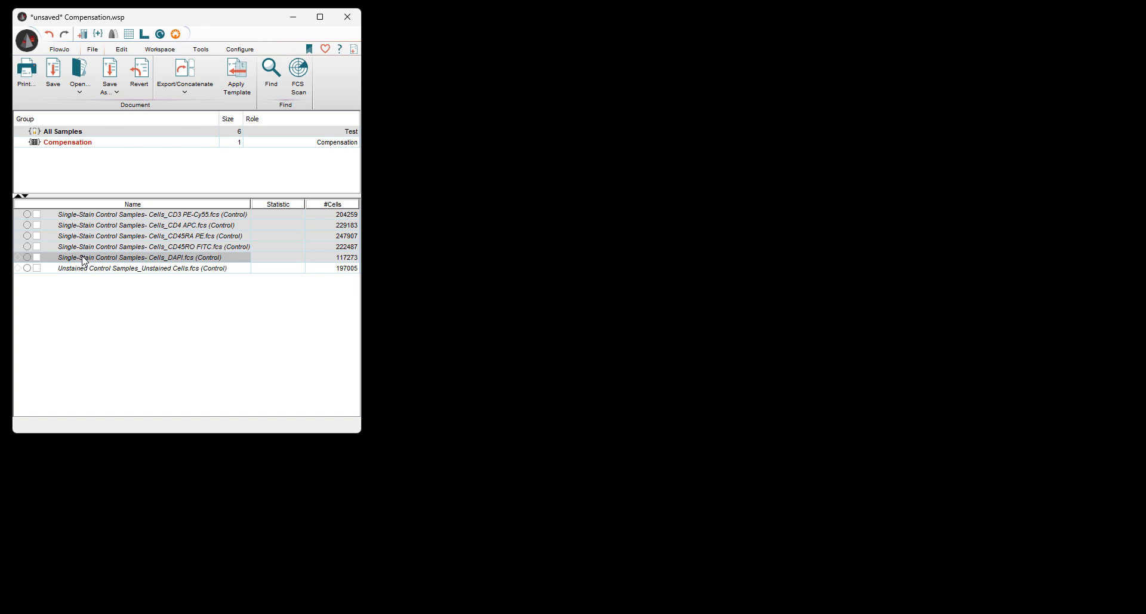
left_click_drag(89, 214, 98, 145)
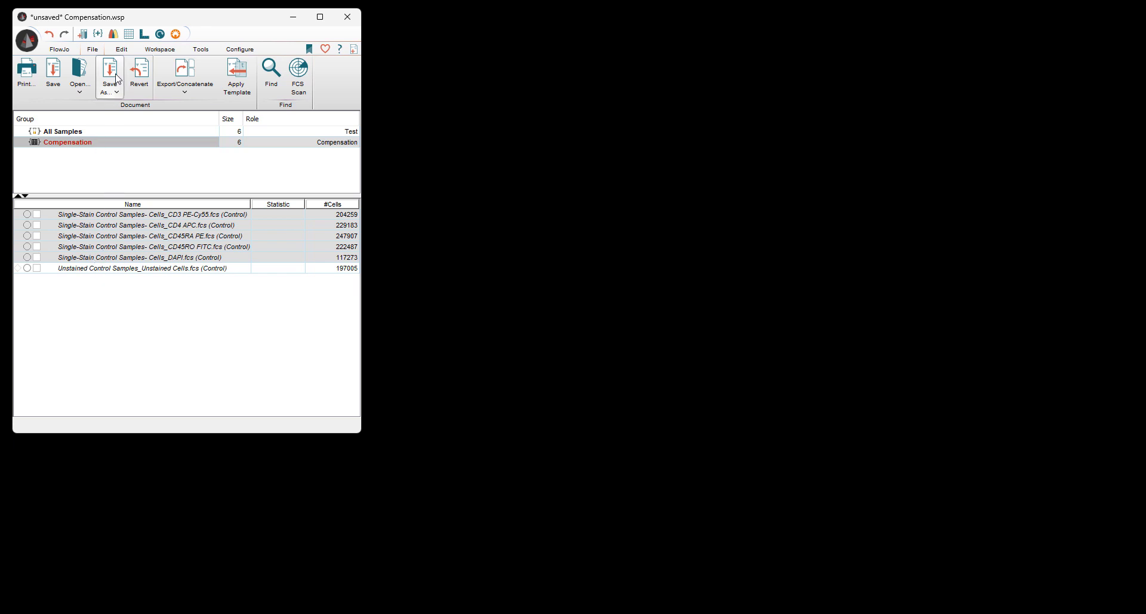
left_click(116, 37)
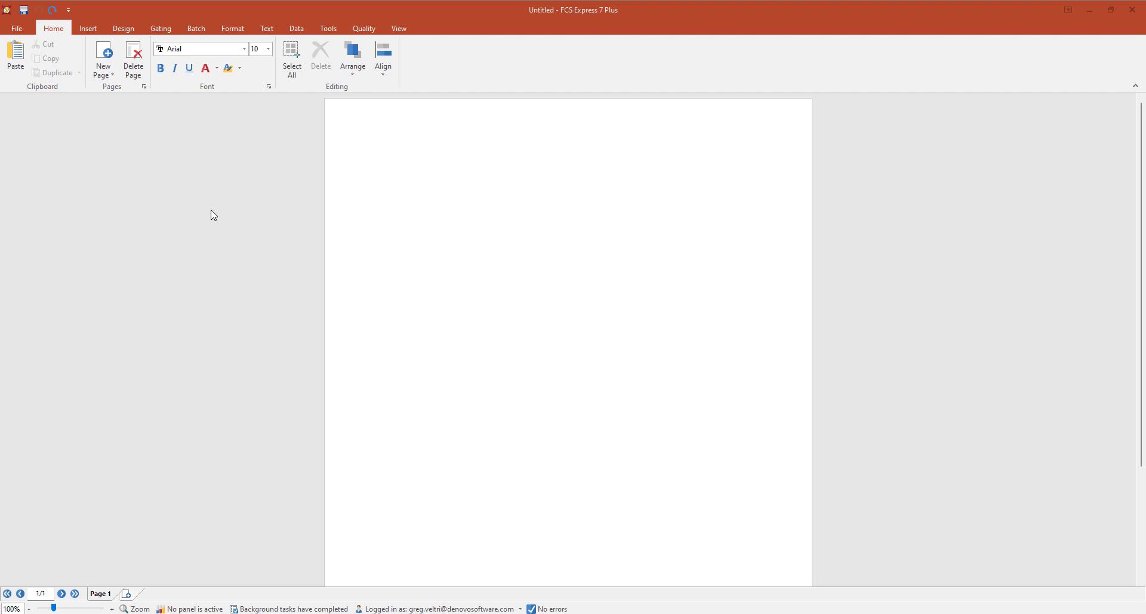
- Dock the Compensation and Unmixing panel beside the page and add a New Compensation
left_click(327, 29)
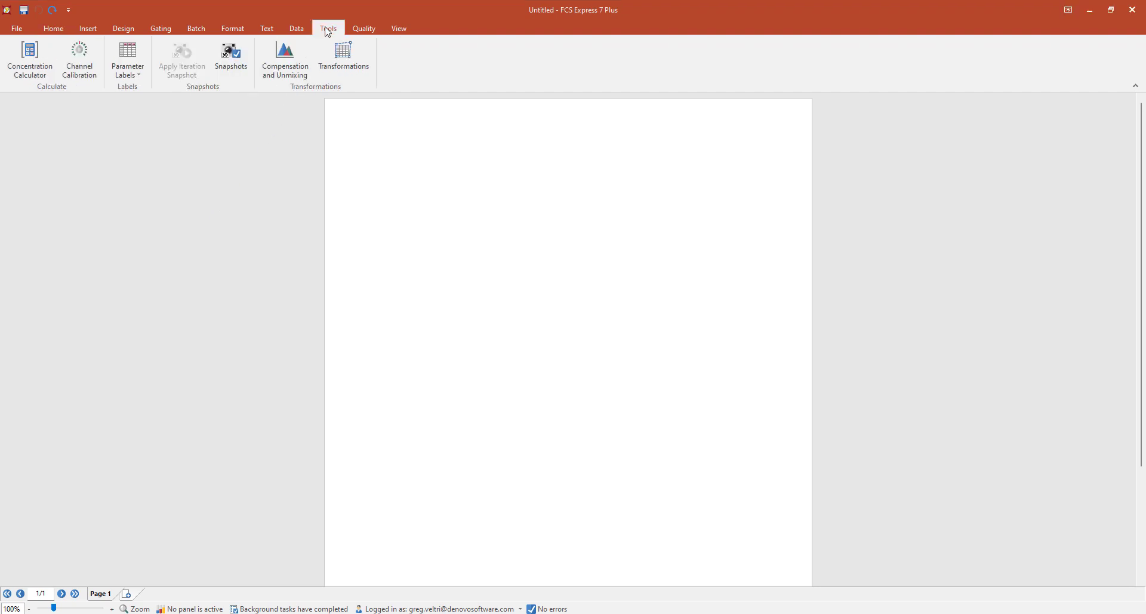
left_click(283, 54)
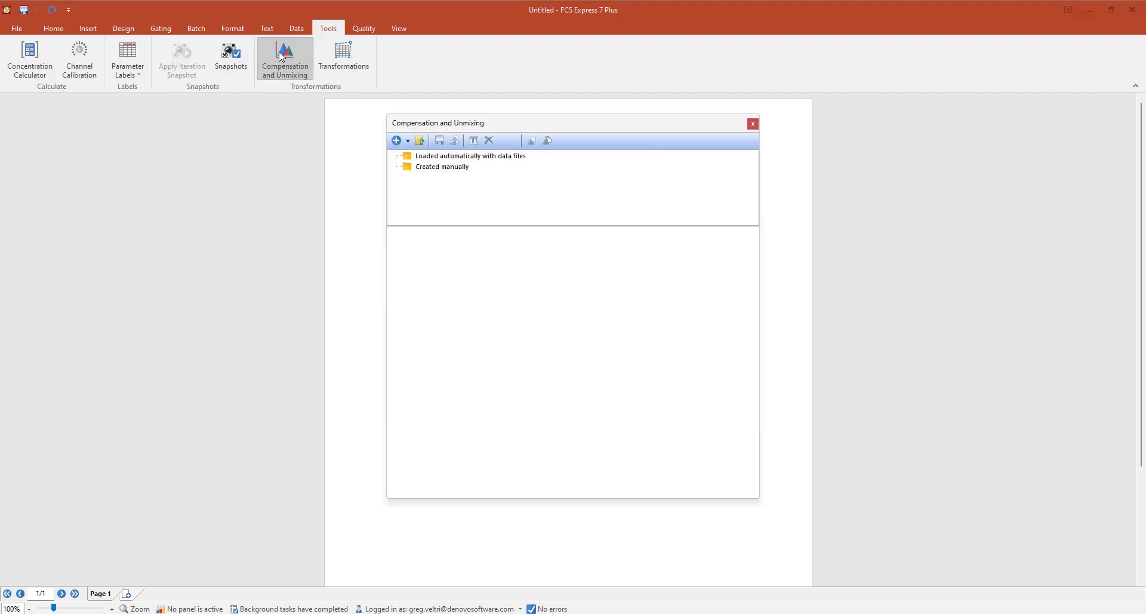
left_click_drag(499, 125, 591, 347)
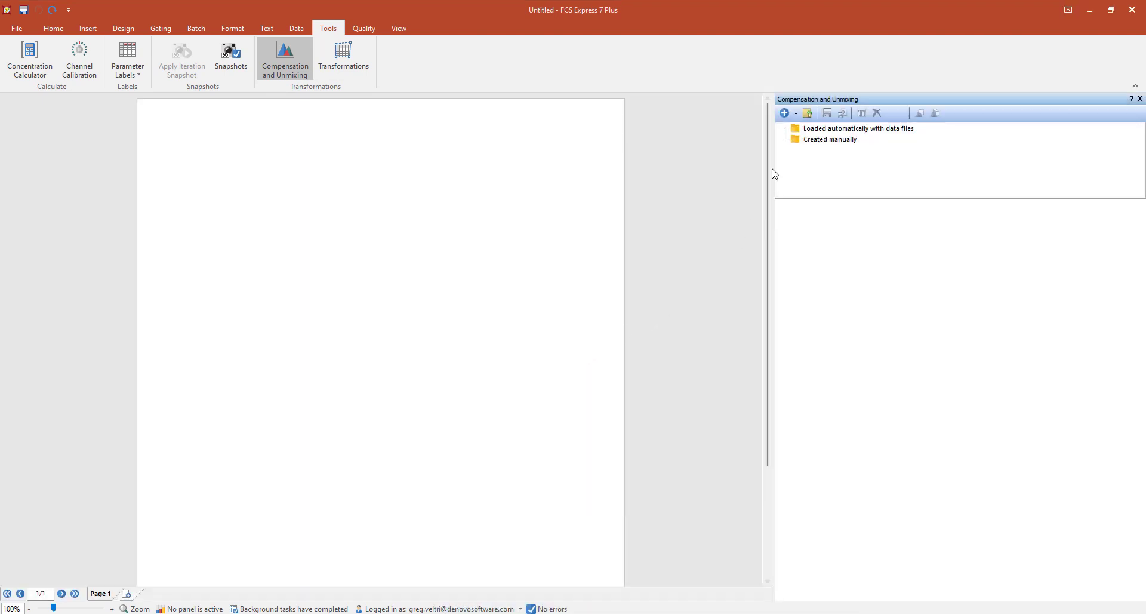
left_click(796, 114)
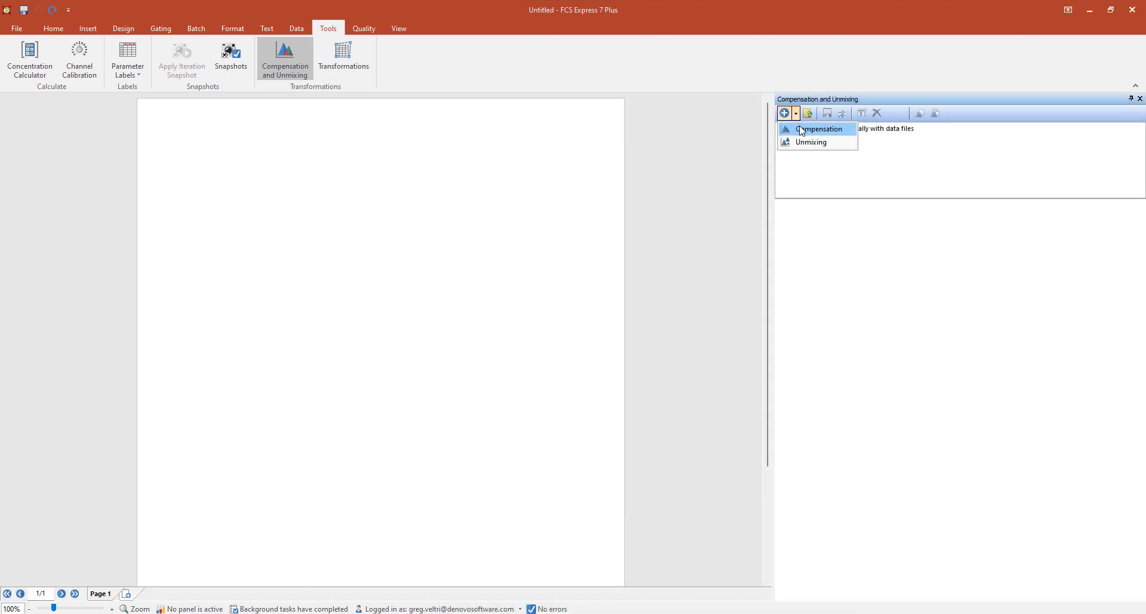
left_click(803, 133)
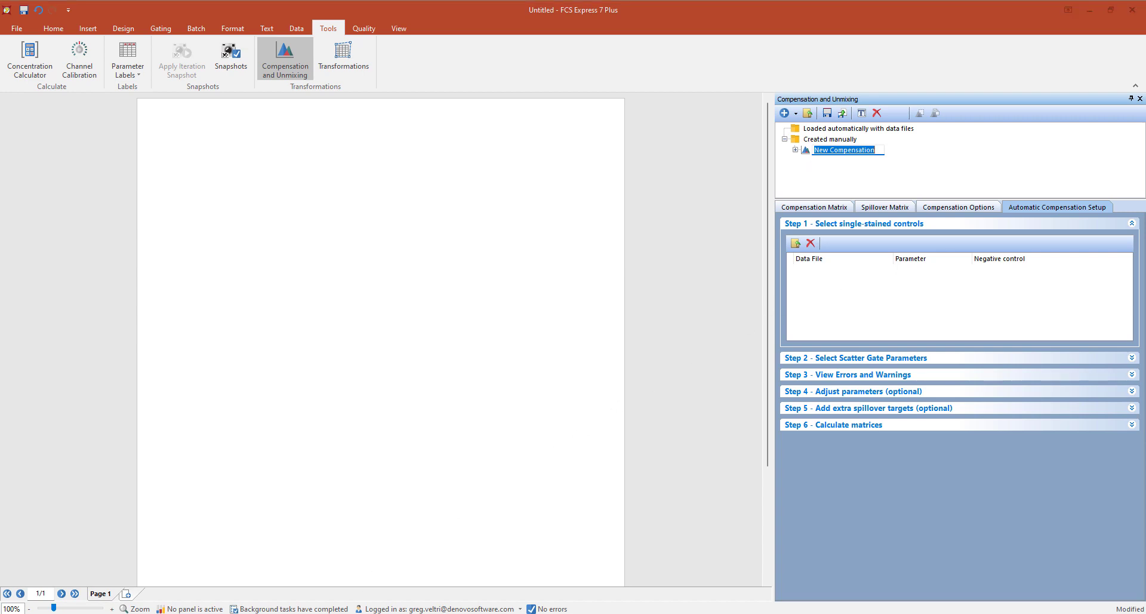
- Add the six Controls-folder files to the Step 1 Data File list and zoom the page out
left_click(342, 613)
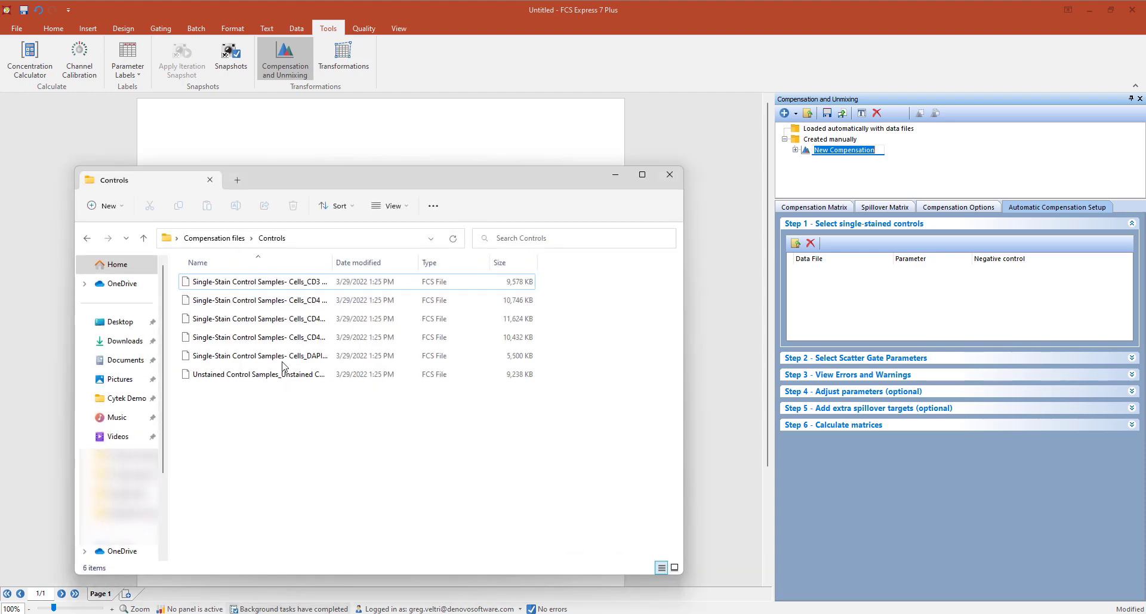
left_click(248, 374)
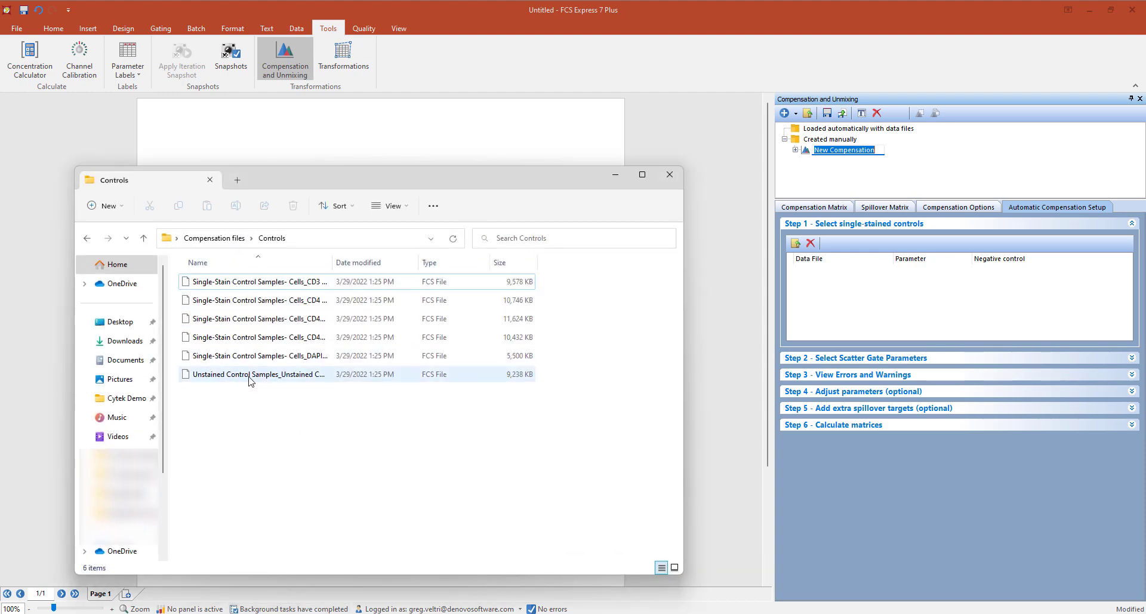
left_click(248, 307, "shift")
left_click(244, 285, "shift")
left_click_drag(245, 284, 773, 254)
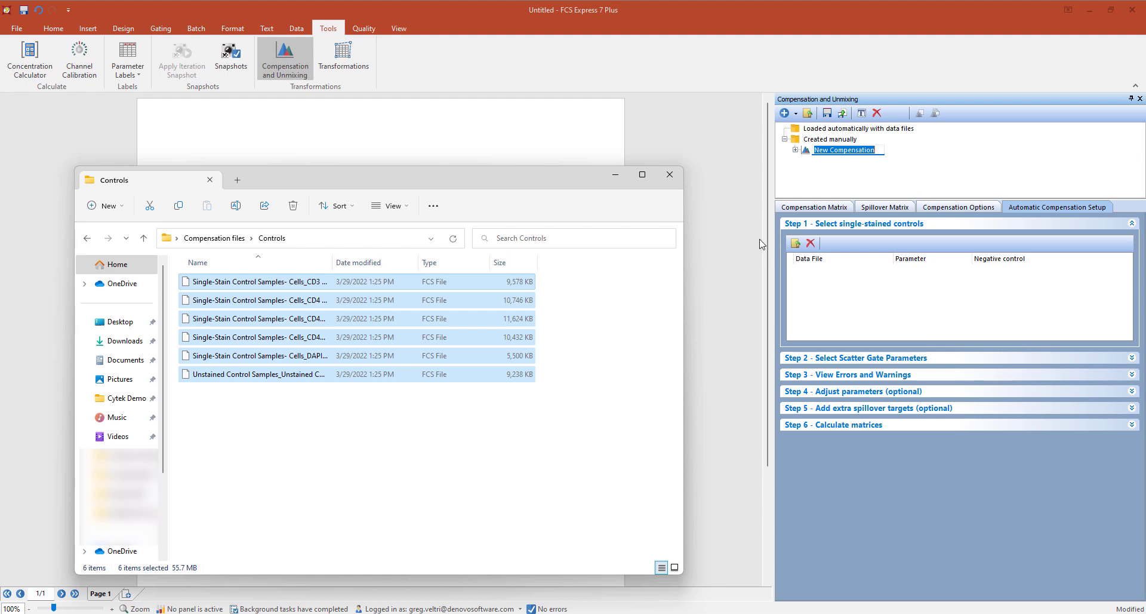
left_click(671, 176)
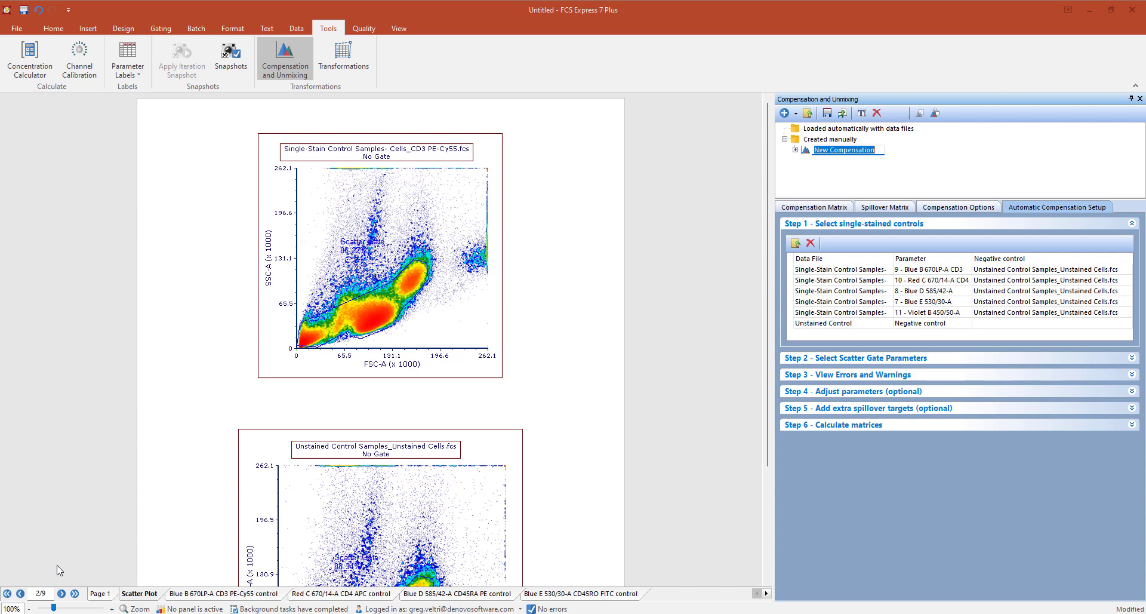
left_click(28, 609)
left_click(28, 609)
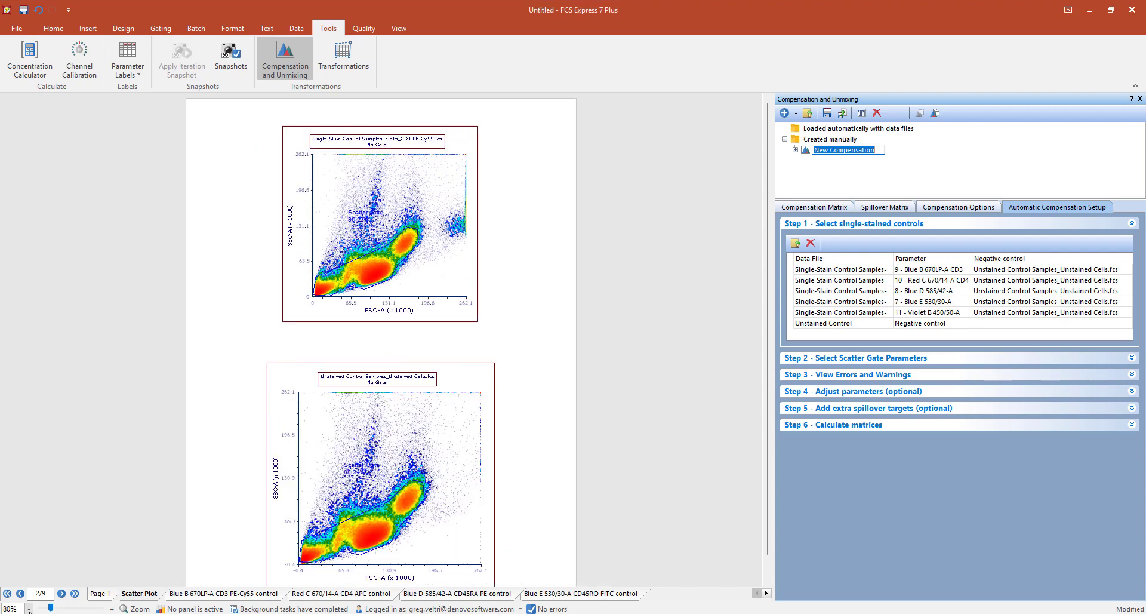
left_click(28, 609)
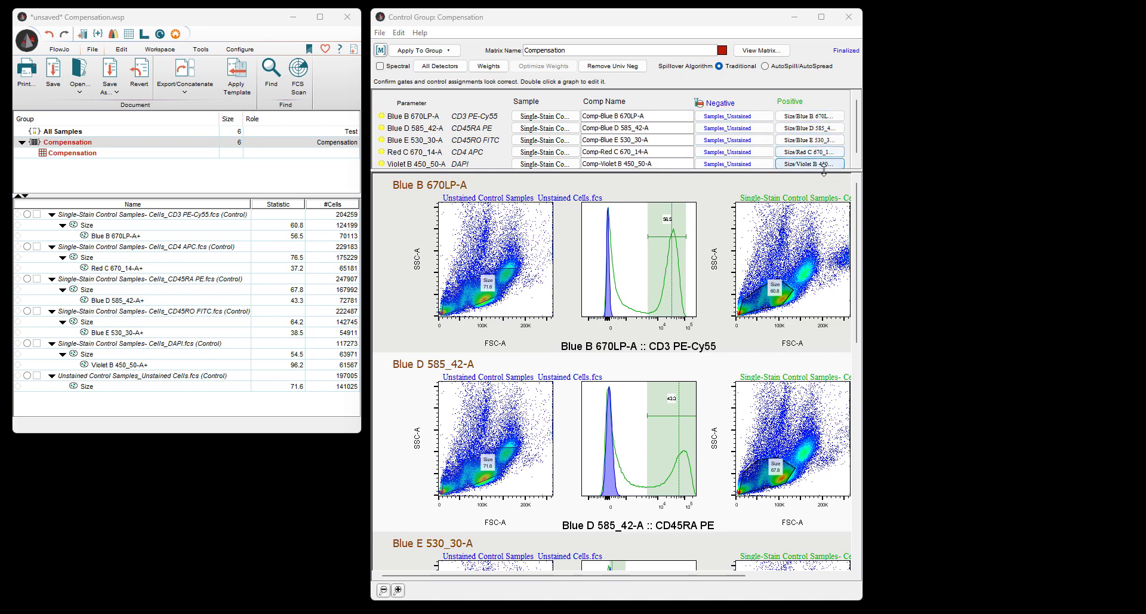
- Shrink the unstained Size gate to 68.3 and narrow the CD3 PE-Cy55 positive gate from the left
left_click(859, 158)
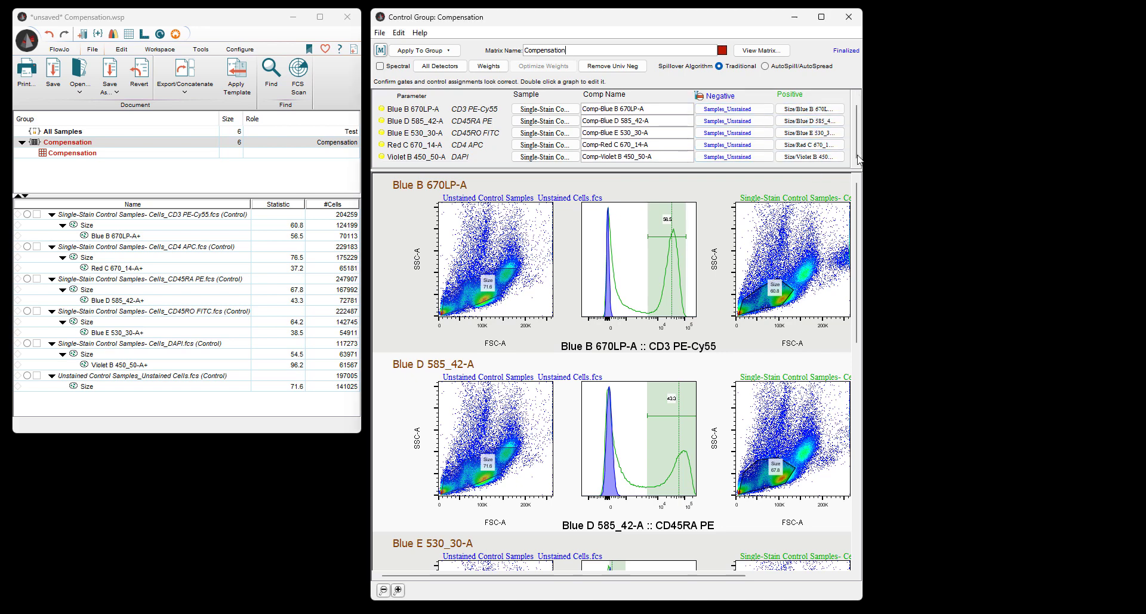
double_click(495, 298)
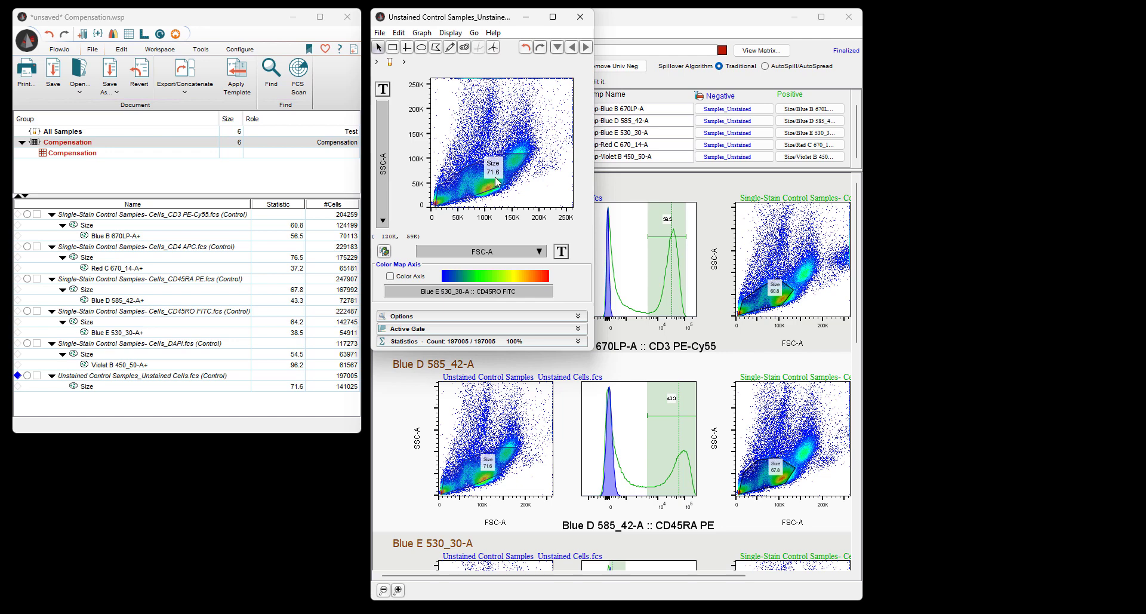
left_click_drag(495, 179, 496, 154)
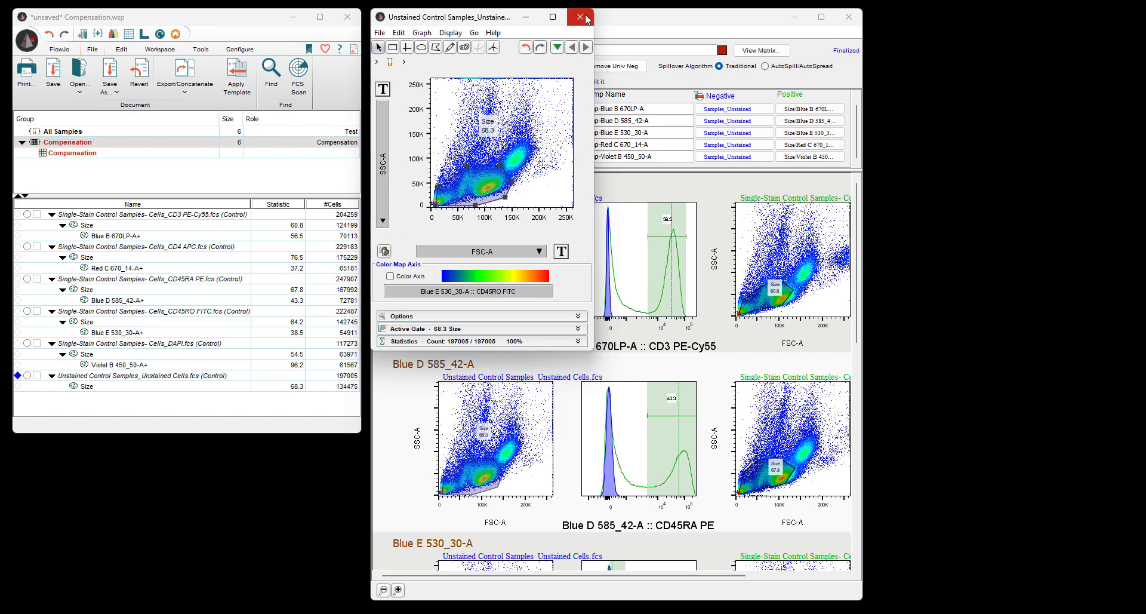
left_click(580, 17)
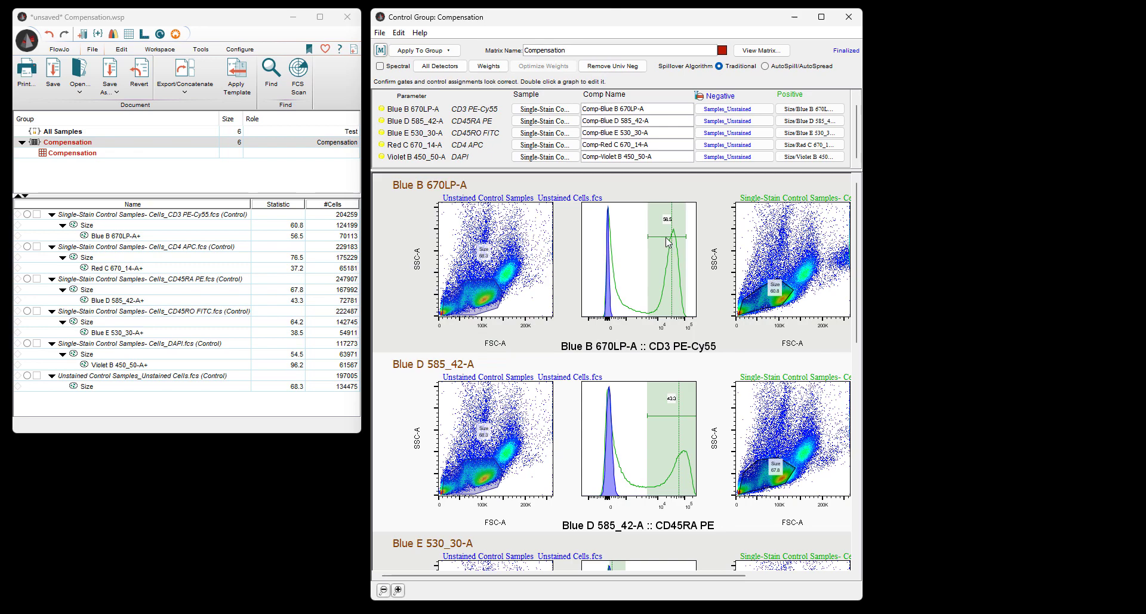
double_click(673, 254)
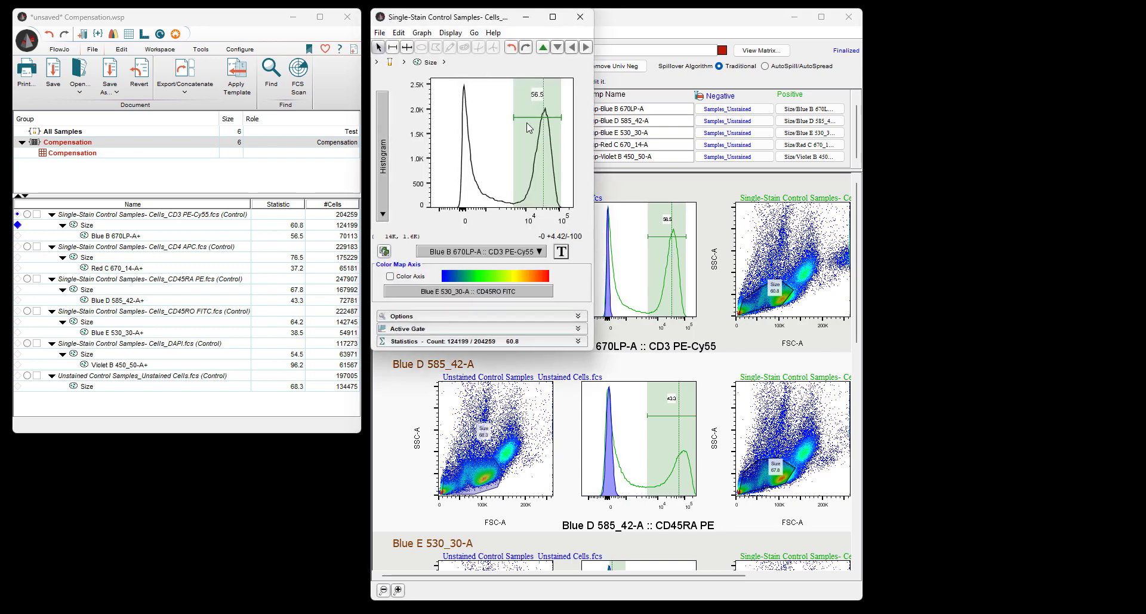
left_click_drag(513, 118, 524, 119)
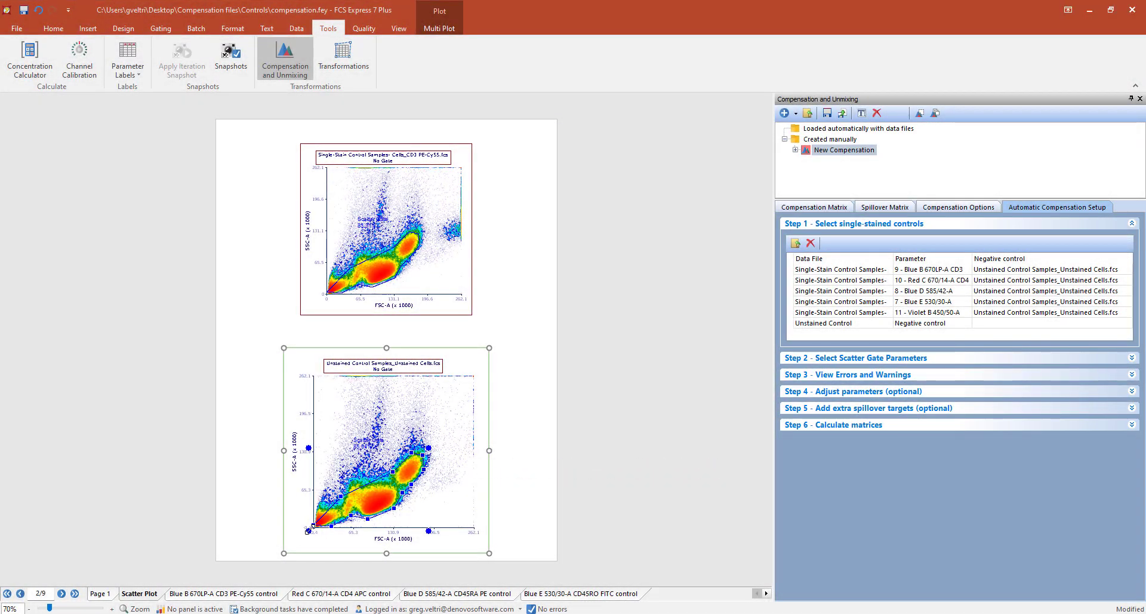
- Tighten the unstained scatter gate and narrow the CD45RA PE stained gate onto its bright right peak
mouse_move(325, 517)
left_mouse_down()
mouse_move(352, 503)
mouse_move(333, 518)
mouse_move(329, 544)
mouse_move(332, 521)
left_mouse_up()
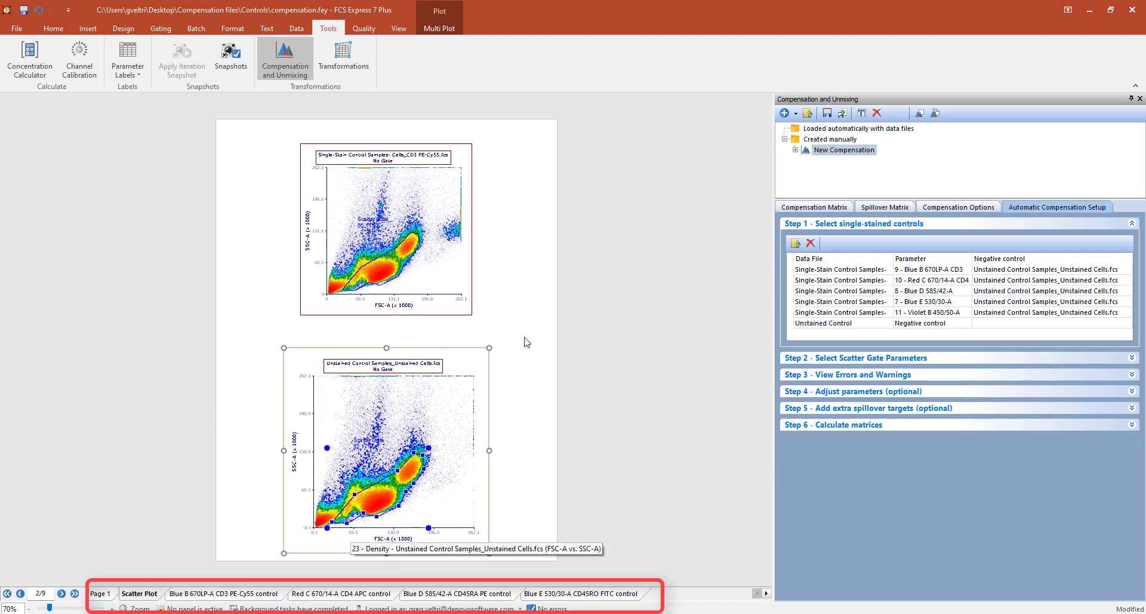
left_click(242, 593)
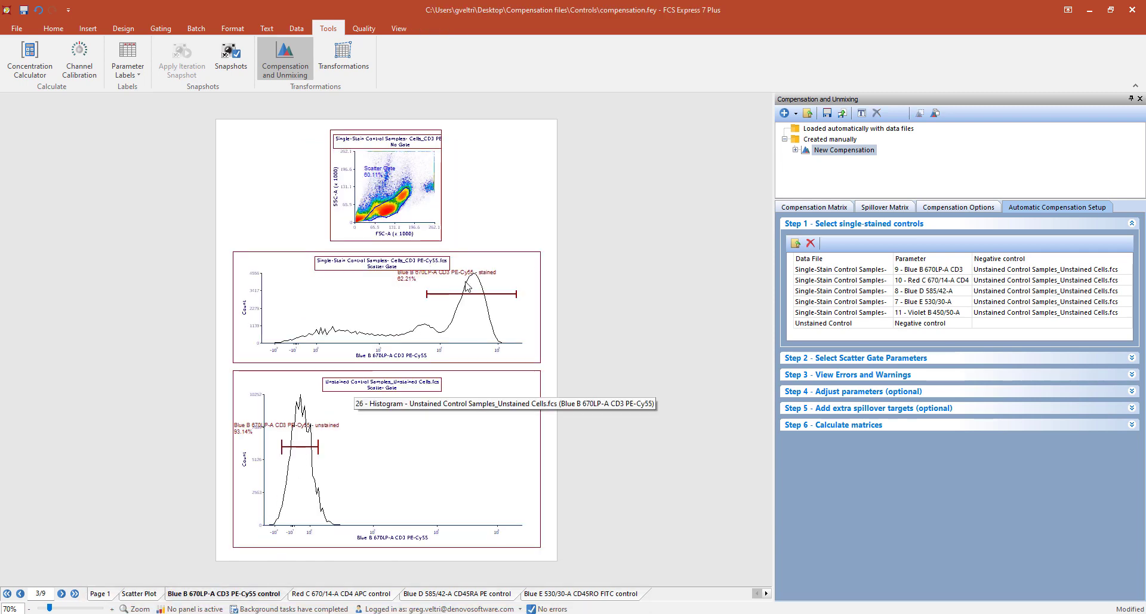
left_click(323, 593)
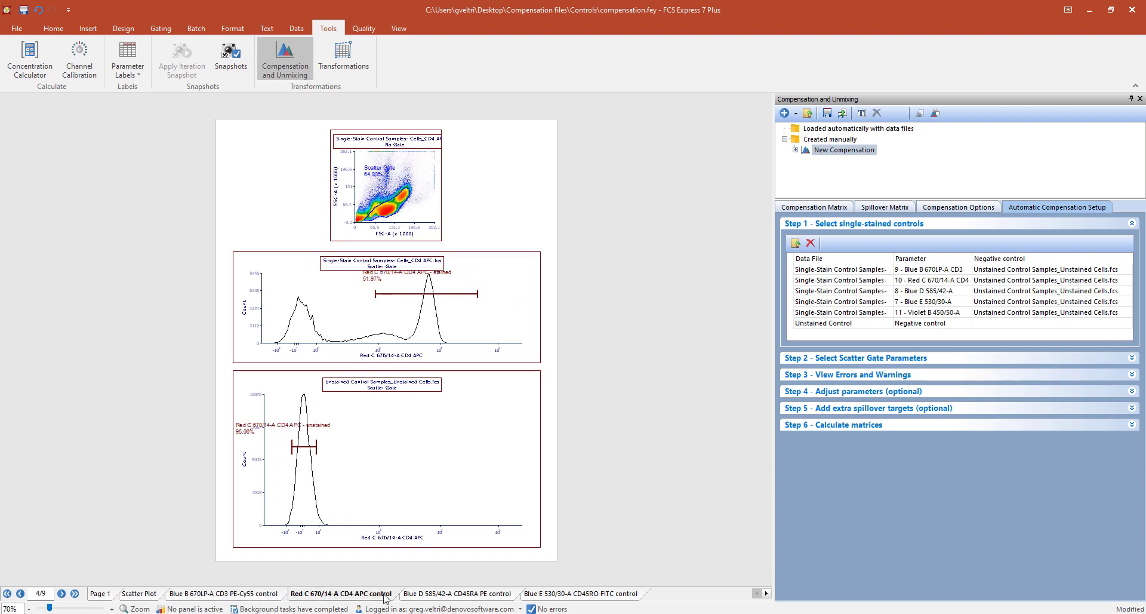
left_click(434, 594)
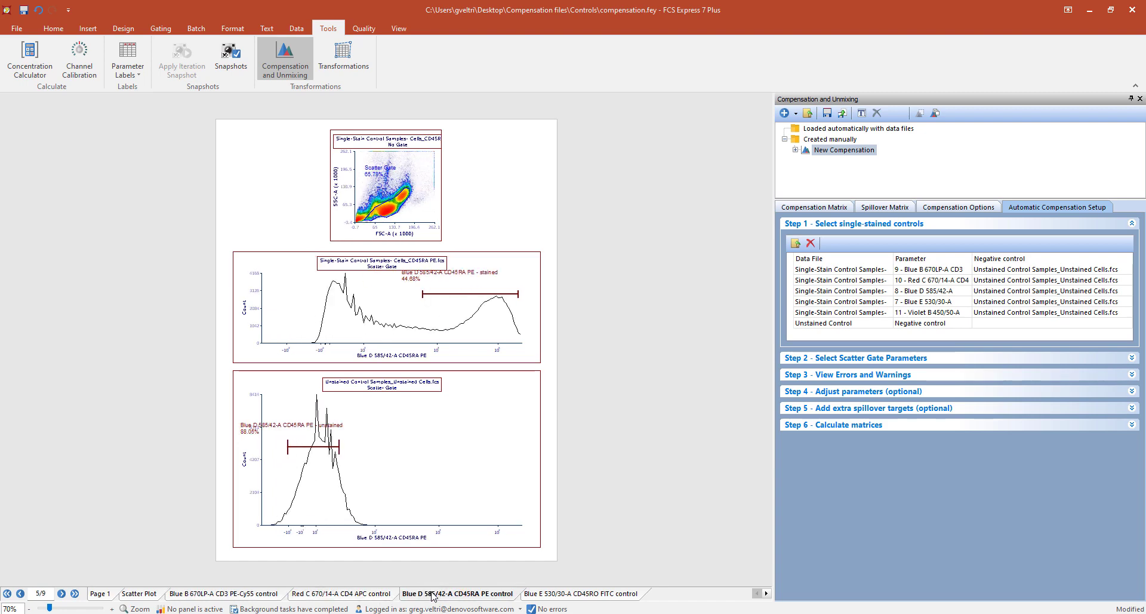
left_click(436, 306)
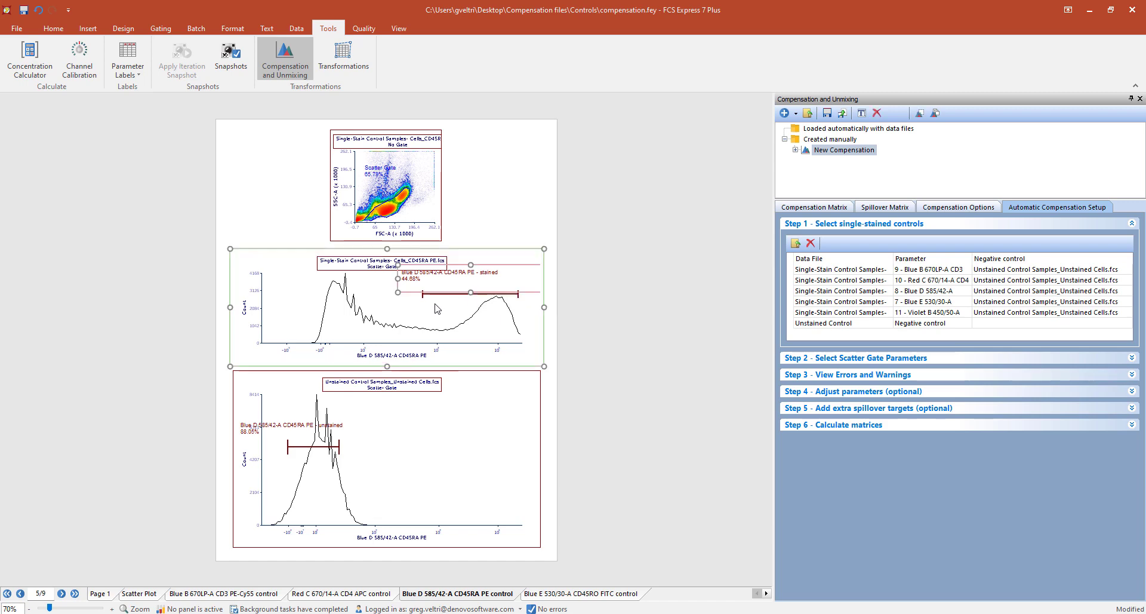
left_click(422, 294)
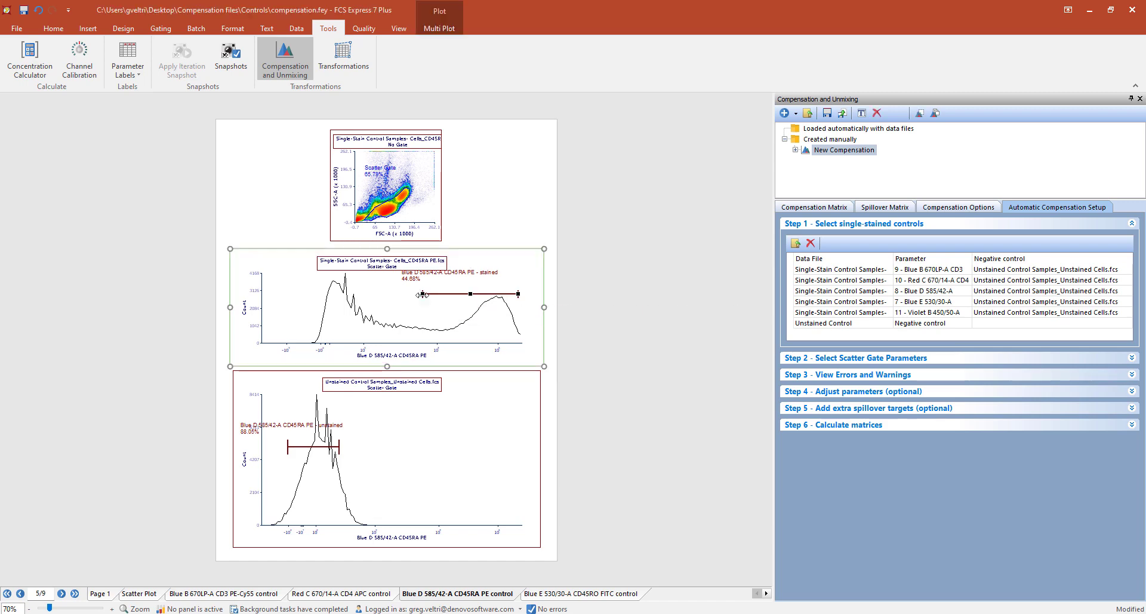
left_click_drag(423, 294, 471, 294)
- Bring up the Violet B 450/50-A DAPI control page and select its scatter plot
left_click(568, 593)
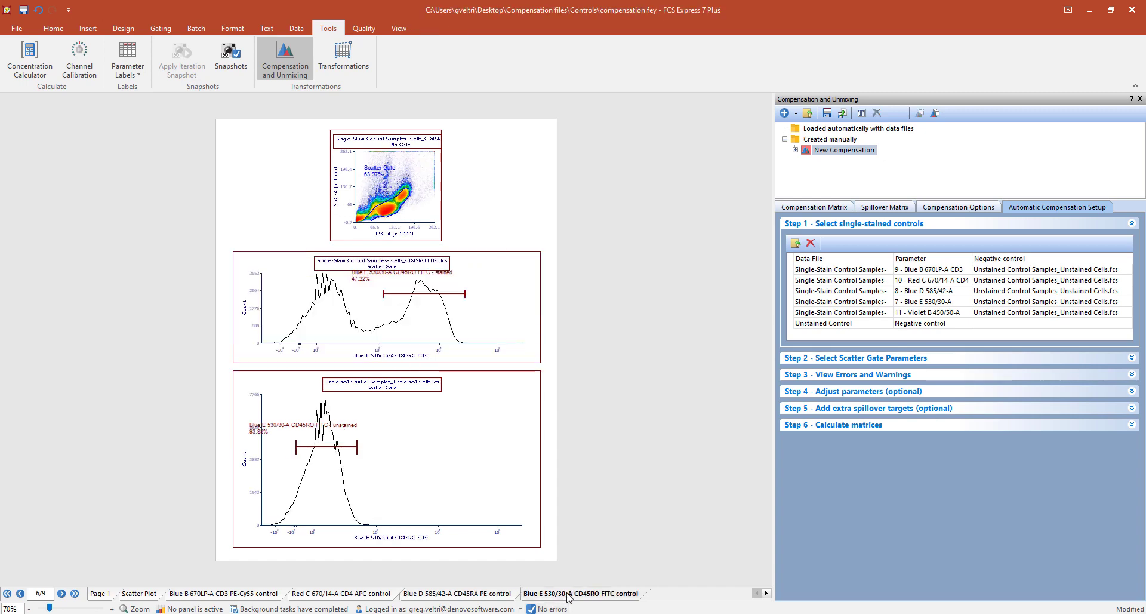
left_click(766, 593)
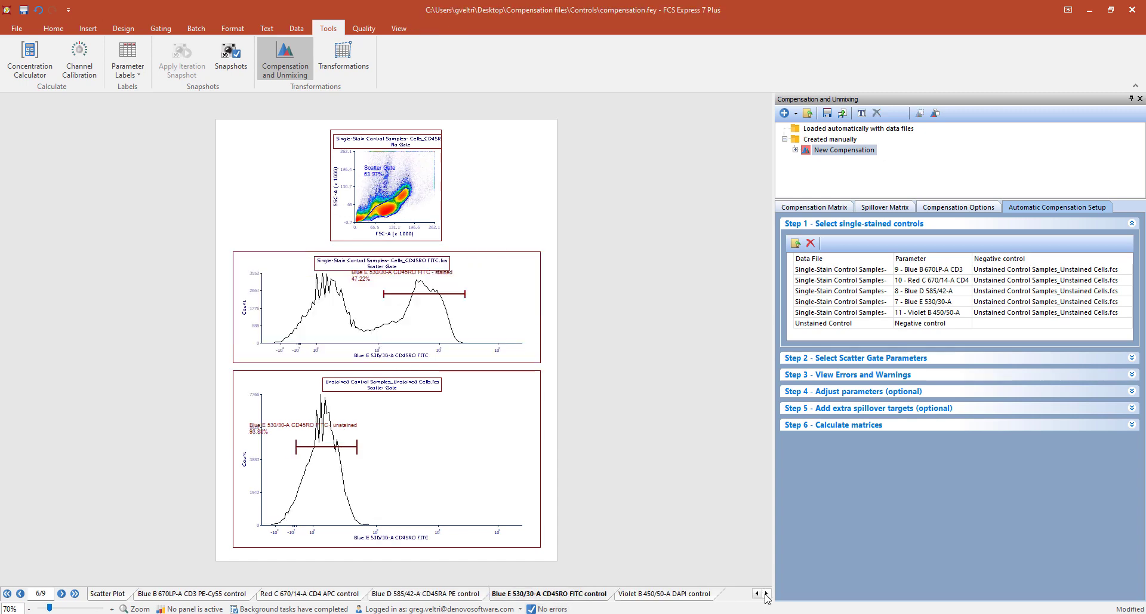
left_click(711, 597)
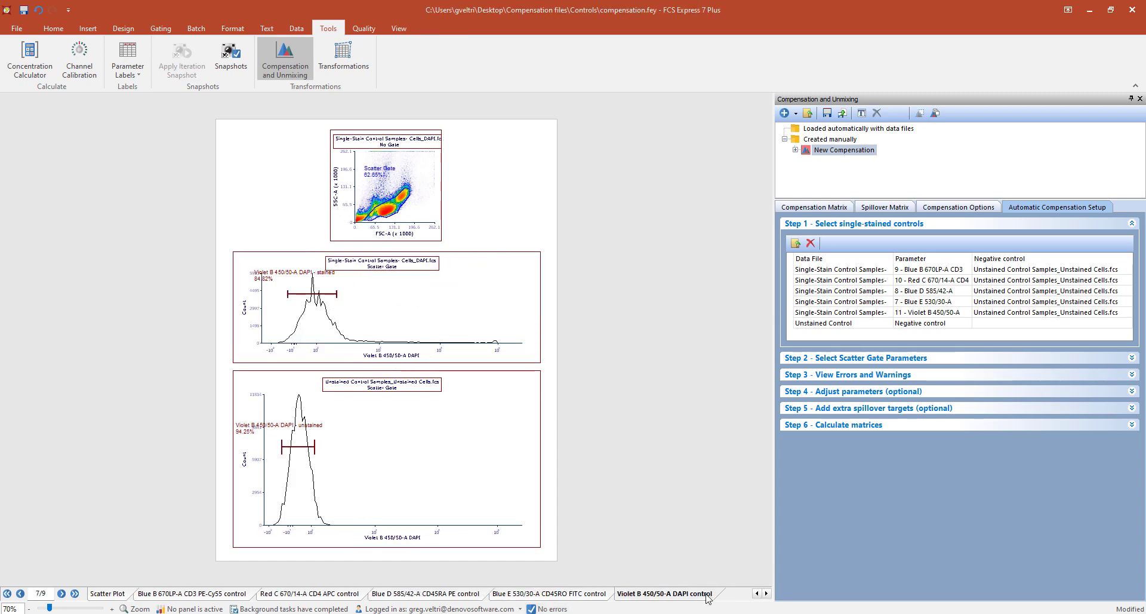
left_click(389, 213)
left_click(161, 28)
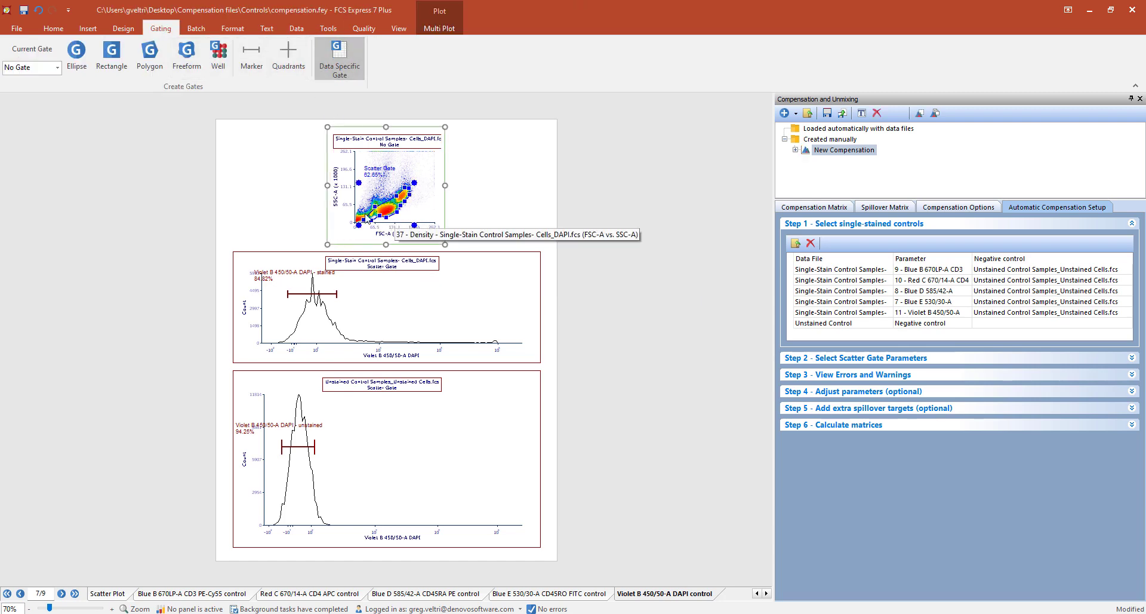
- Reshape the DAPI scatter gate to 42.73% and move the stained marker right to 1.33%
left_click_drag(358, 224, 349, 216)
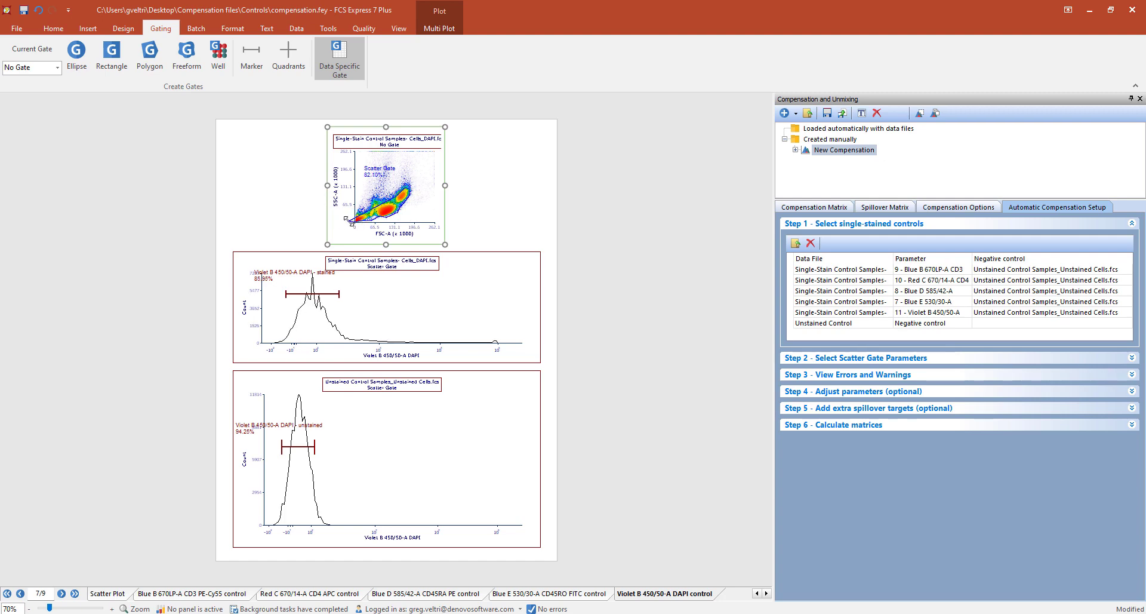
left_click(358, 216)
left_click_drag(415, 182, 395, 199)
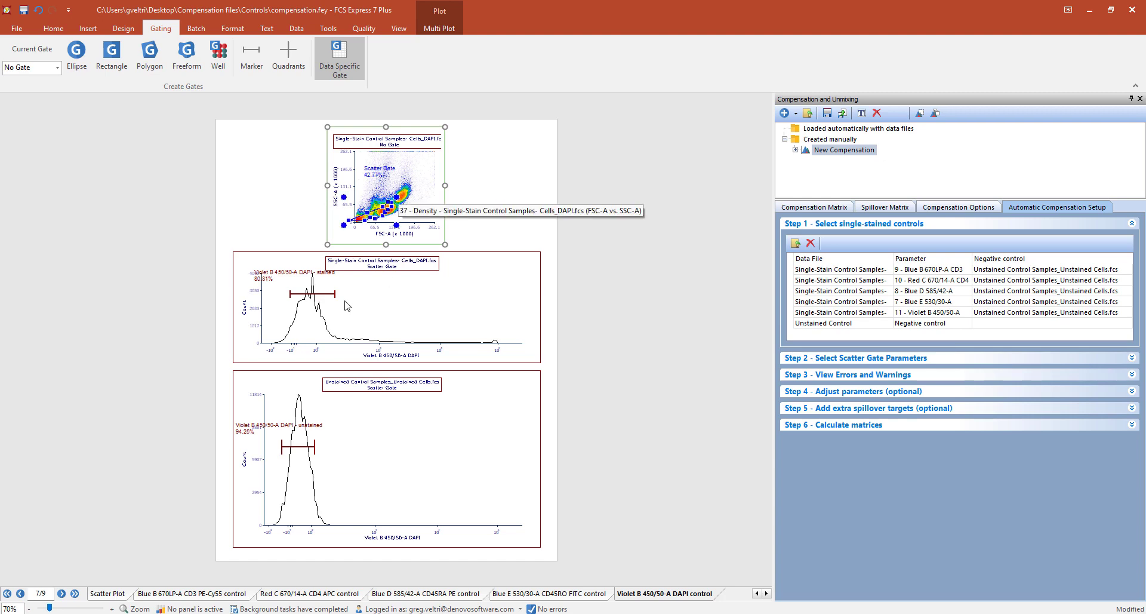
left_click_drag(327, 297, 505, 298)
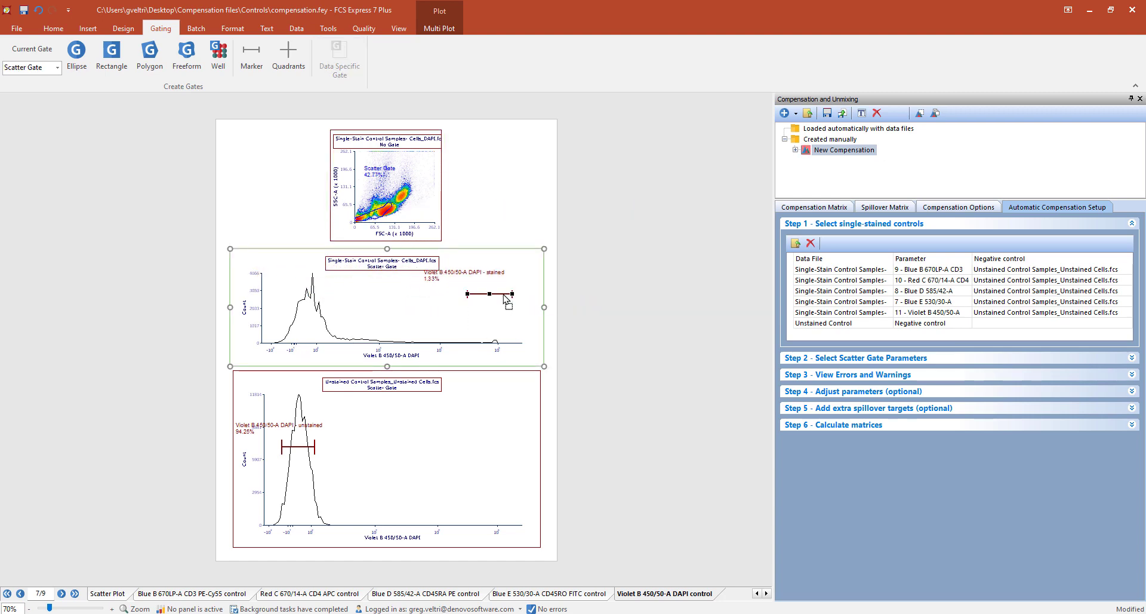
left_click(766, 593)
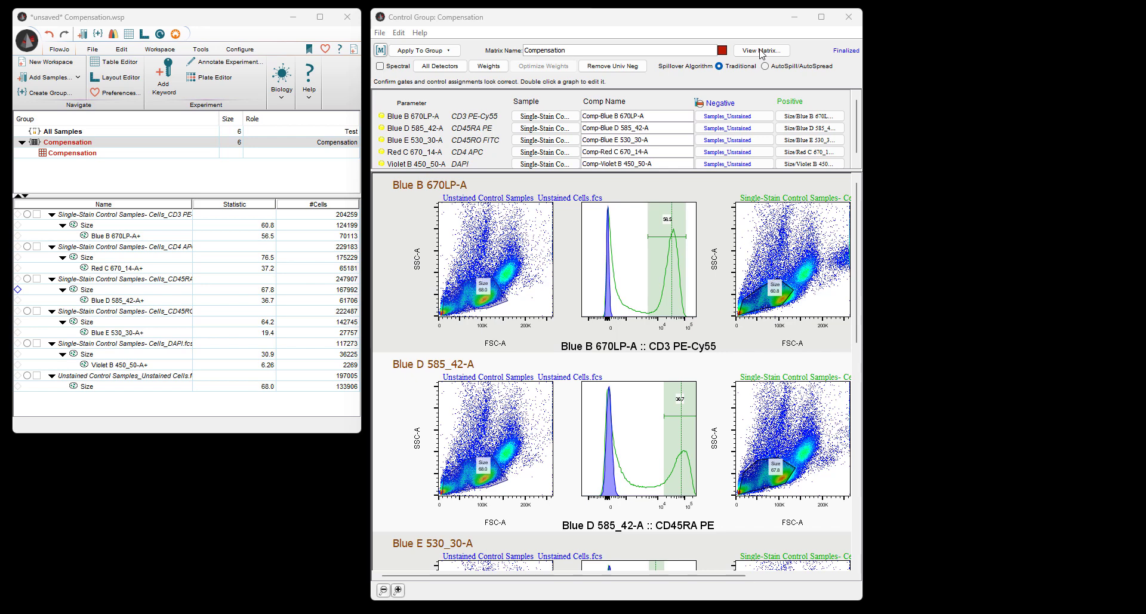
- Shift the Blue D 585_42-A positive gate left to 12.8% with the compensation matrix displayed
left_click(761, 52)
double_click(634, 412)
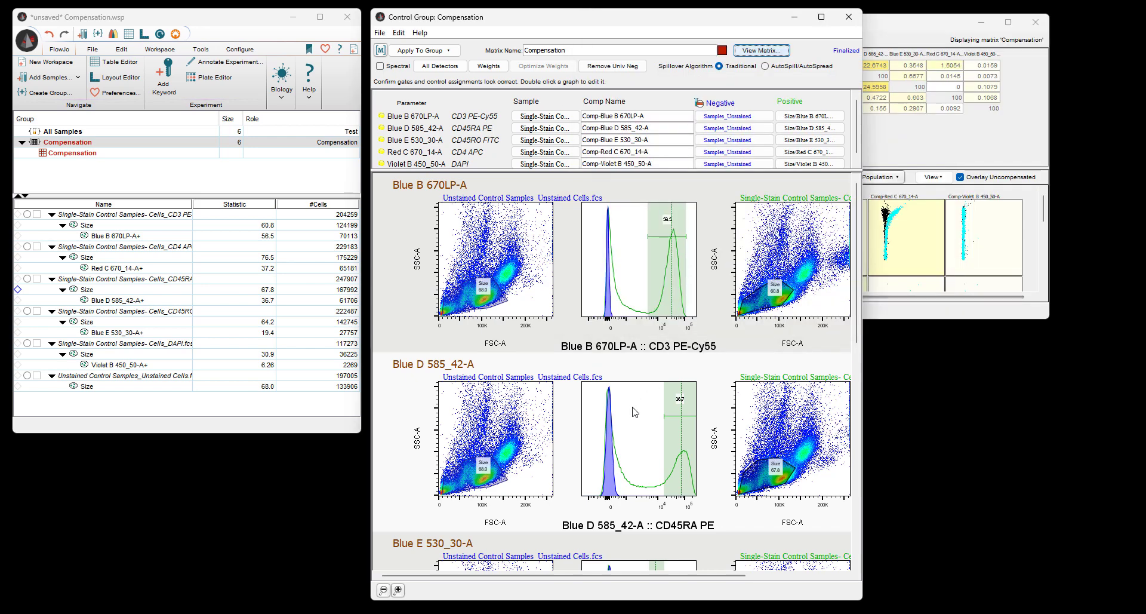
left_click(905, 33)
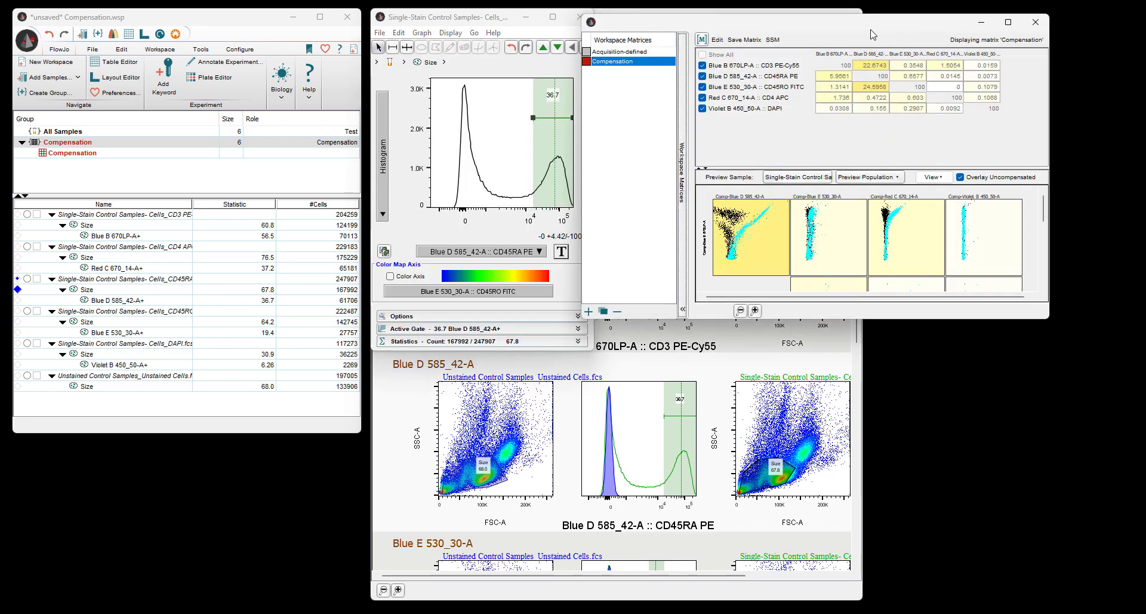
left_click(550, 124)
left_click_drag(550, 123, 512, 124)
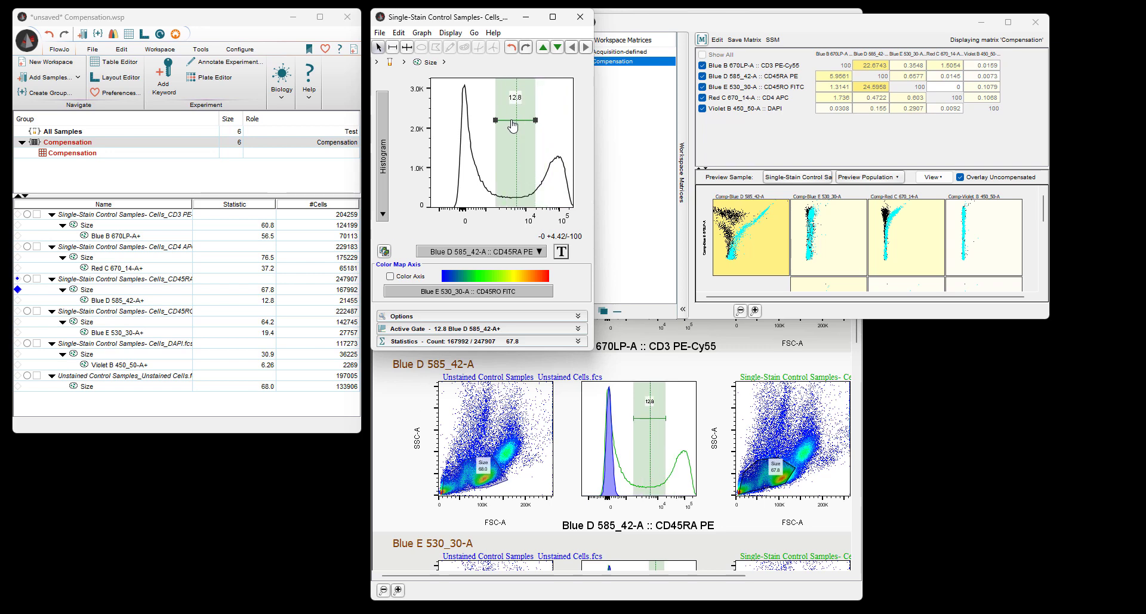
left_click(588, 12)
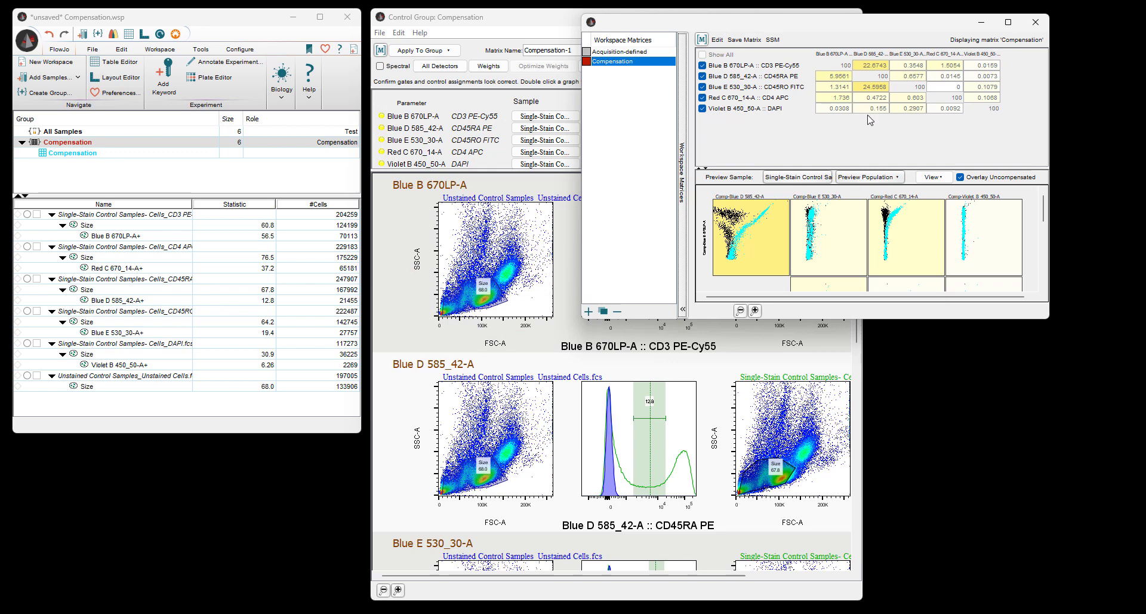
- Make an editable Compensation-copy matrix and edit the Blue E and Blue B rows' Blue D spillover values
left_click(716, 40)
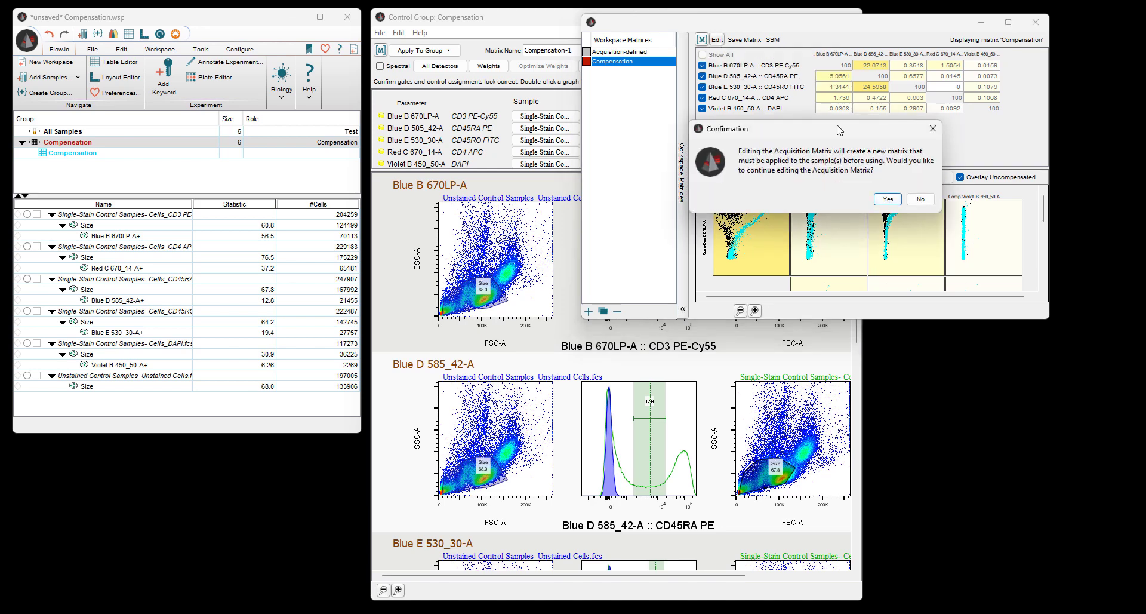
left_click(887, 200)
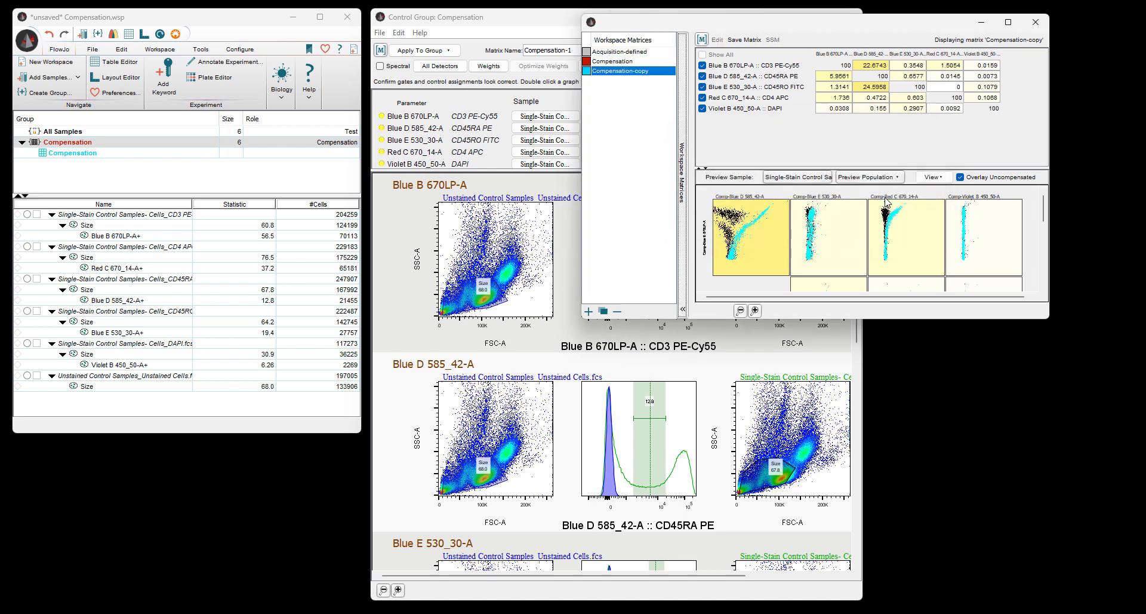
double_click(865, 89)
double_click(864, 64)
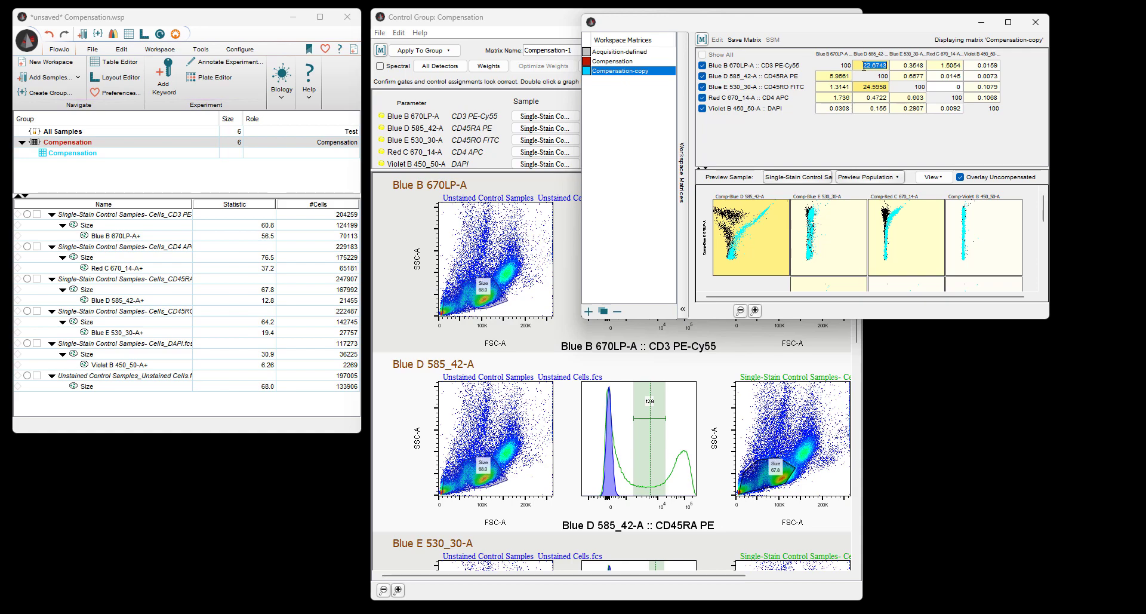
left_click(747, 40)
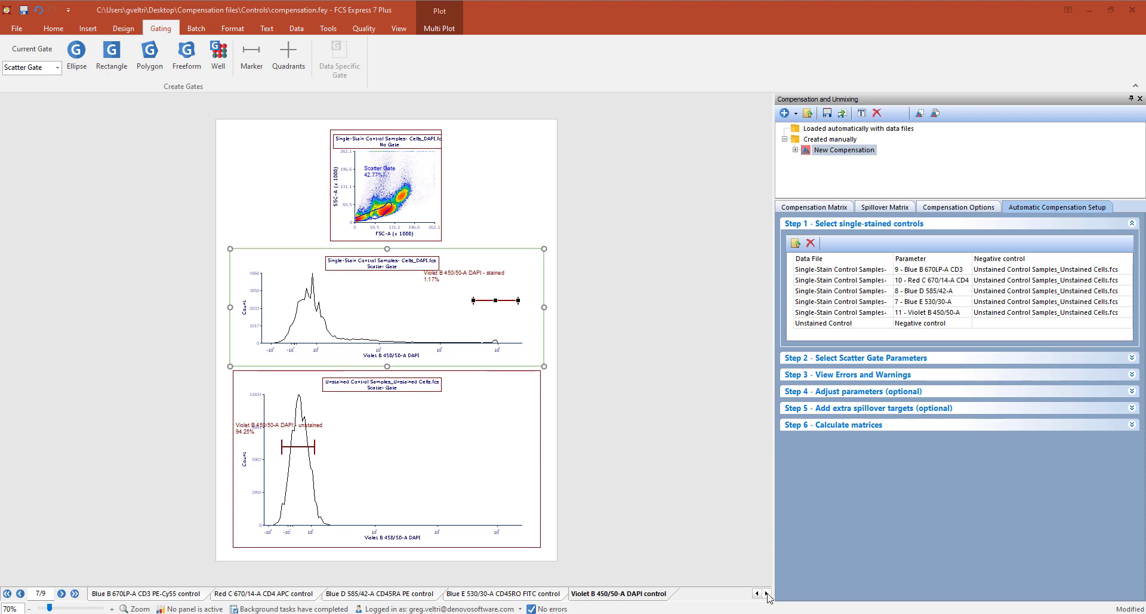
- Review the Spillover Spreading Matrix and Cross Stain Index Matrix pages
left_click(767, 593)
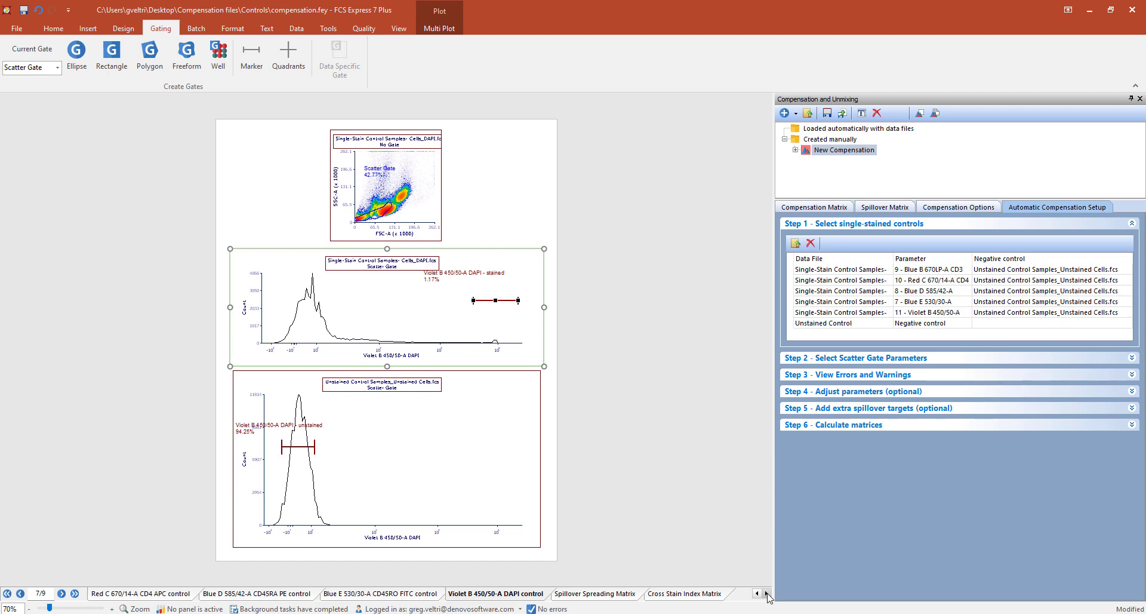
left_click(767, 594)
left_click(526, 594)
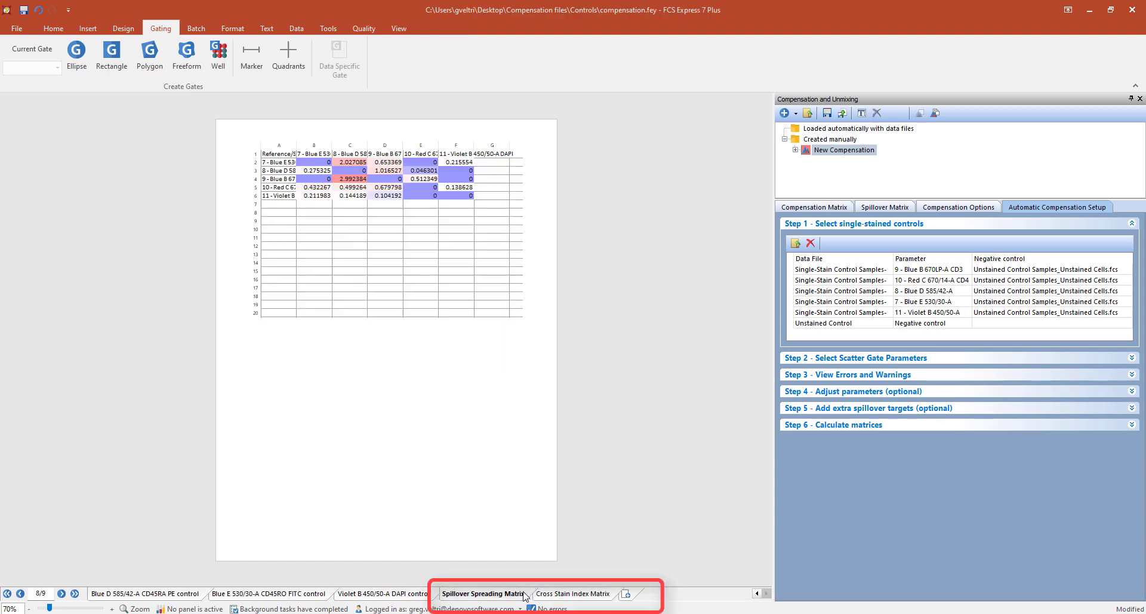
left_click(568, 595)
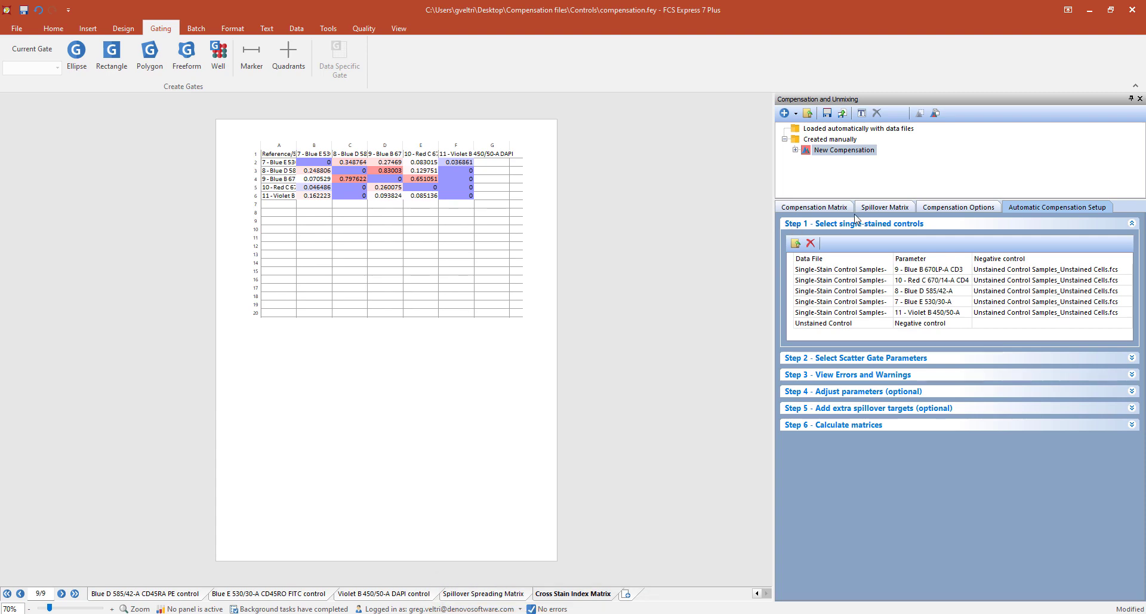
- Compare the calculated Compensation and Spillover Matrix values, then return to the DAPI control page
left_click(827, 209)
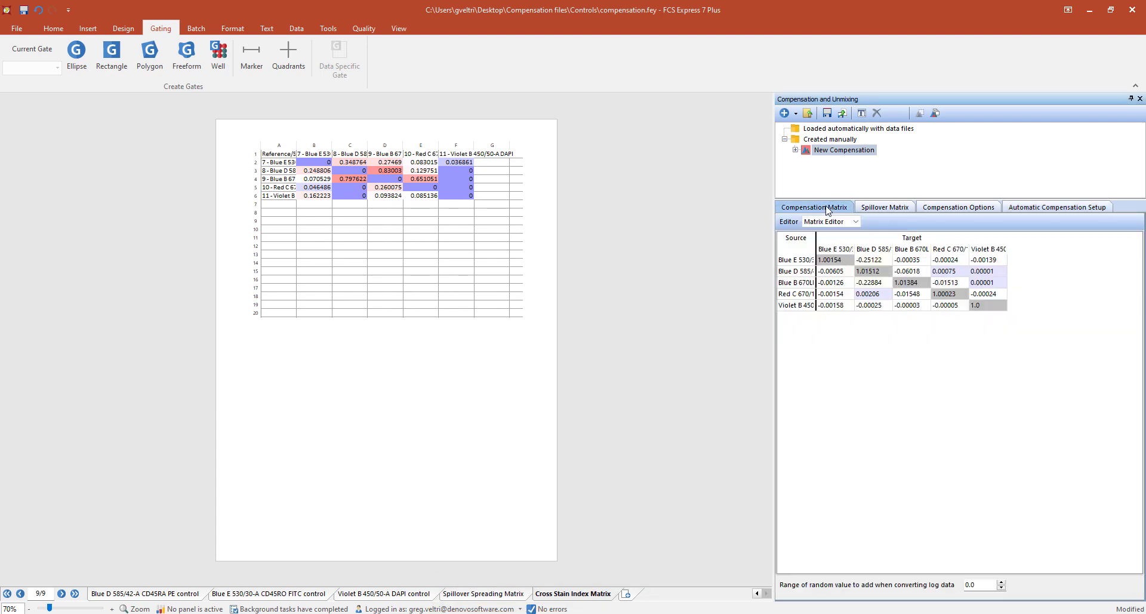
left_click(873, 209)
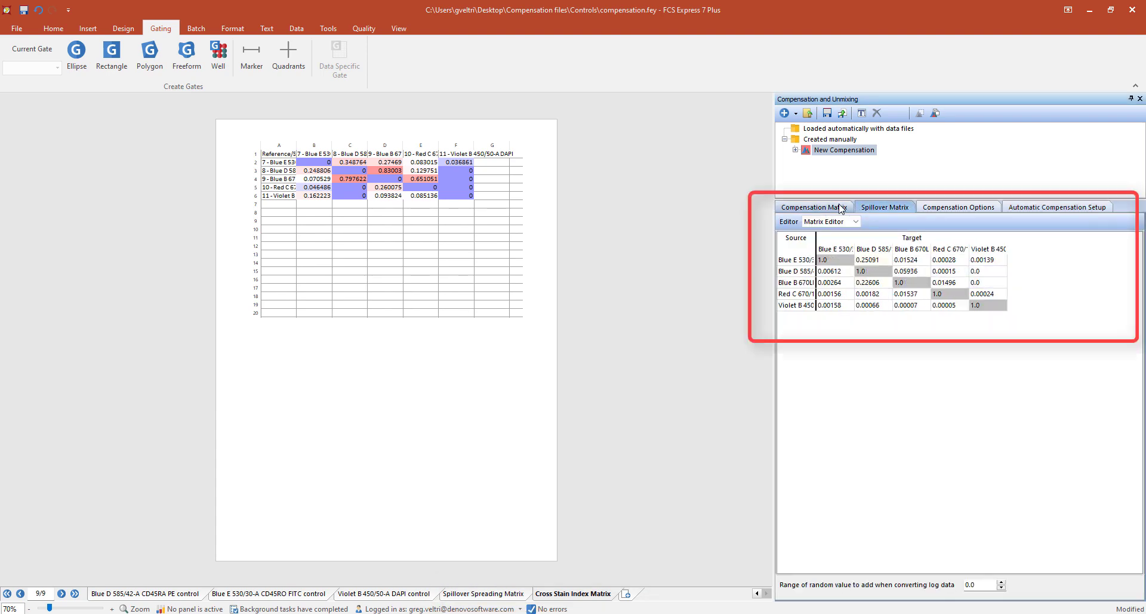
left_click(850, 208)
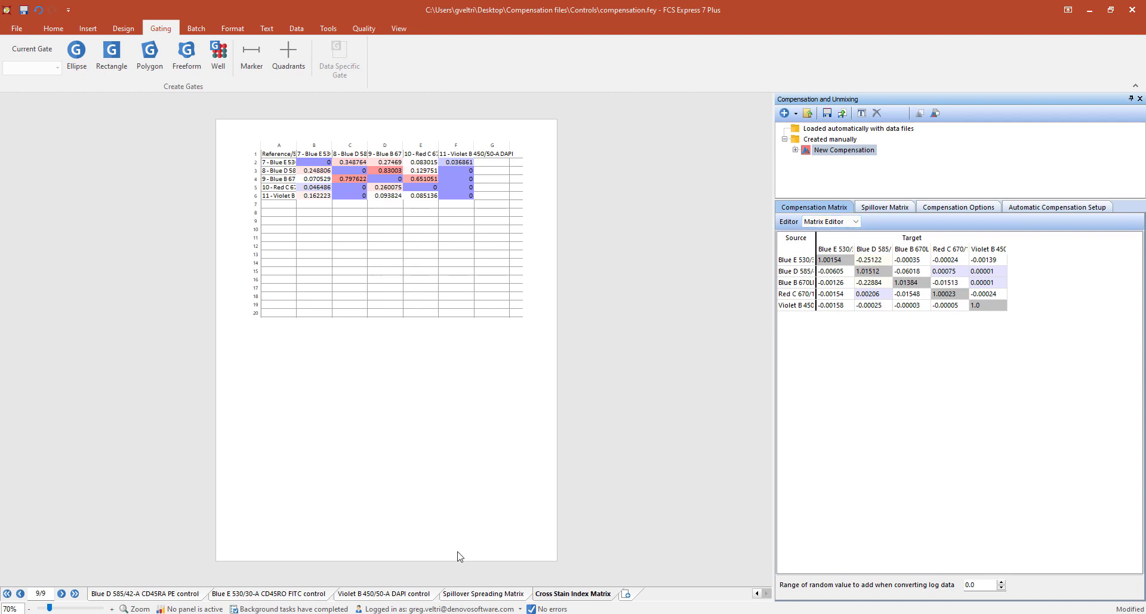
left_click(407, 598)
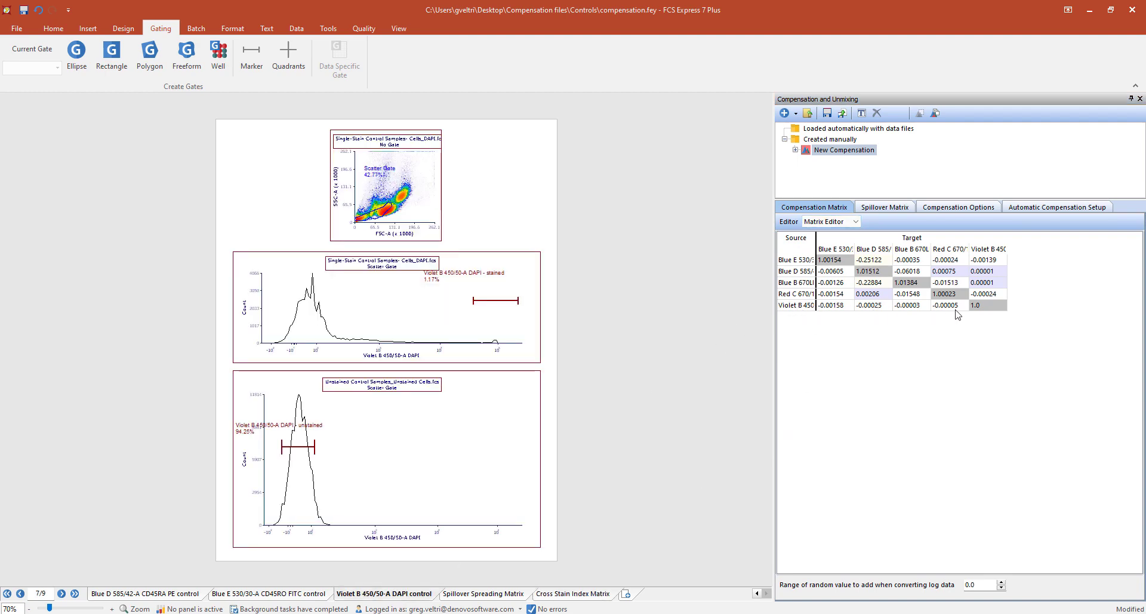
- Reposition the stained DAPI marker to 1.65%, recalculating the Violet B 450/50-A compensation row
left_click(503, 305)
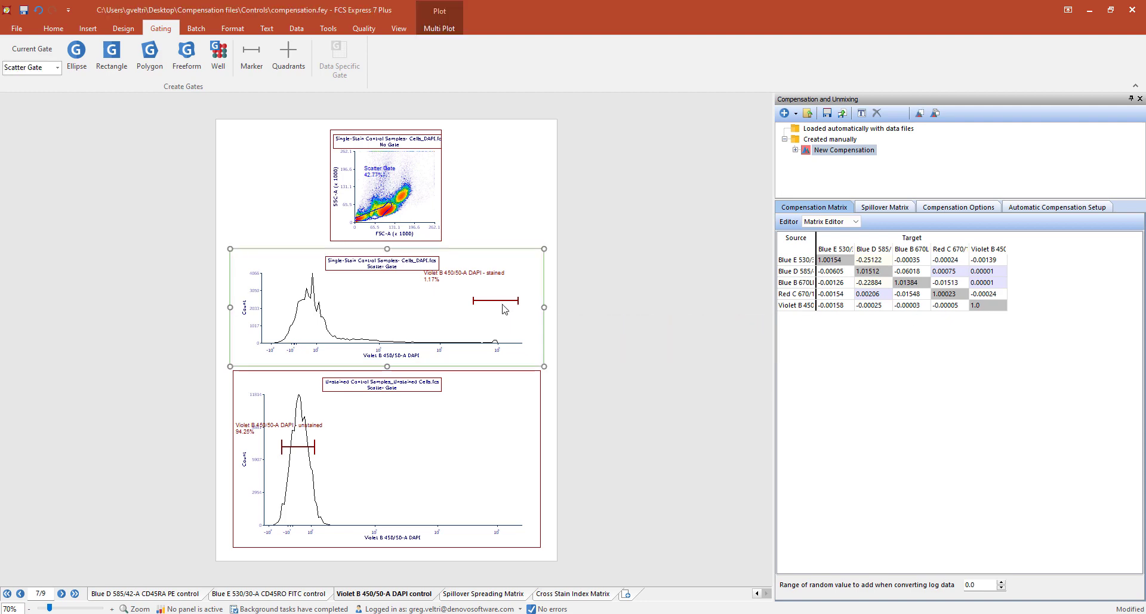
left_click_drag(503, 306, 490, 306)
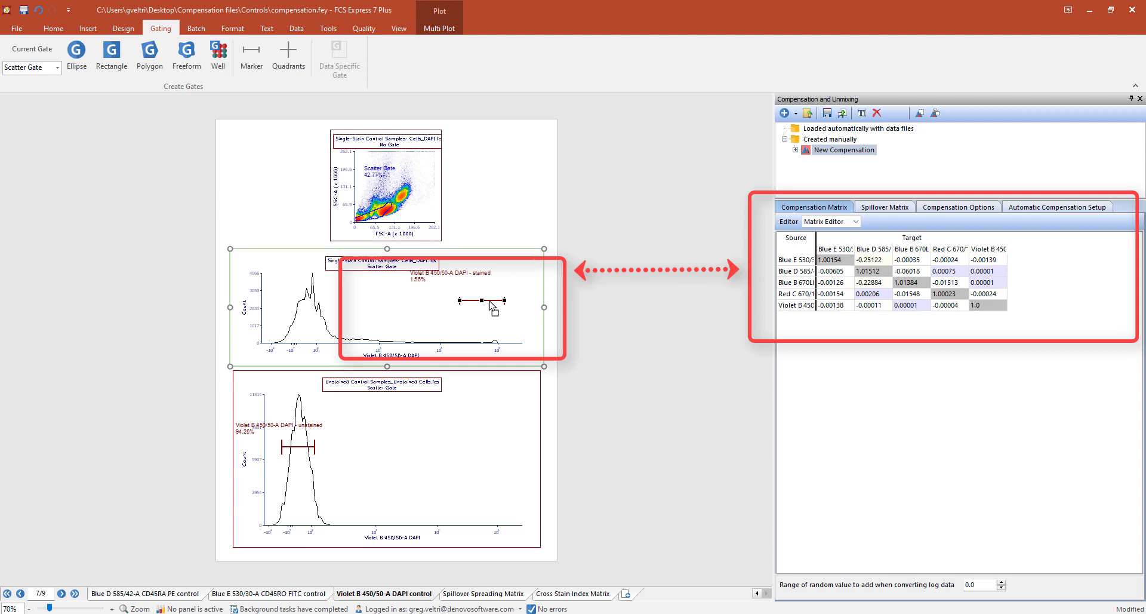
left_click(492, 307)
left_click(473, 300)
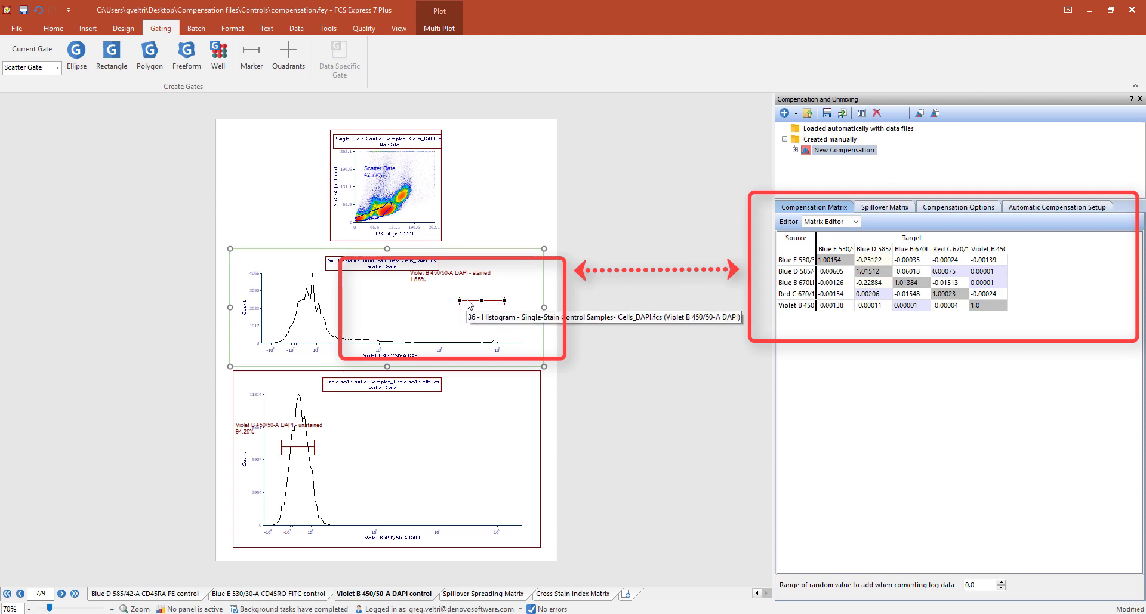
mouse_move(470, 304)
left_mouse_down()
mouse_move(451, 303)
mouse_move(522, 300)
left_mouse_up()
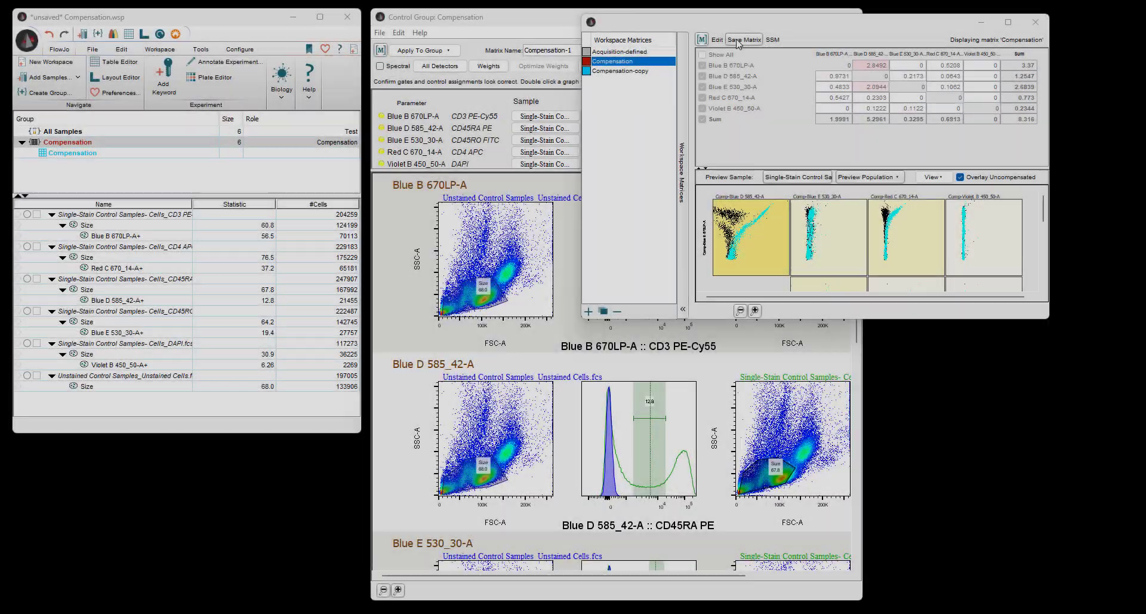
- Look through the matrix saving and spillover spreading matrix options, then return to the compensation matrix
left_click(744, 40)
left_click(749, 43)
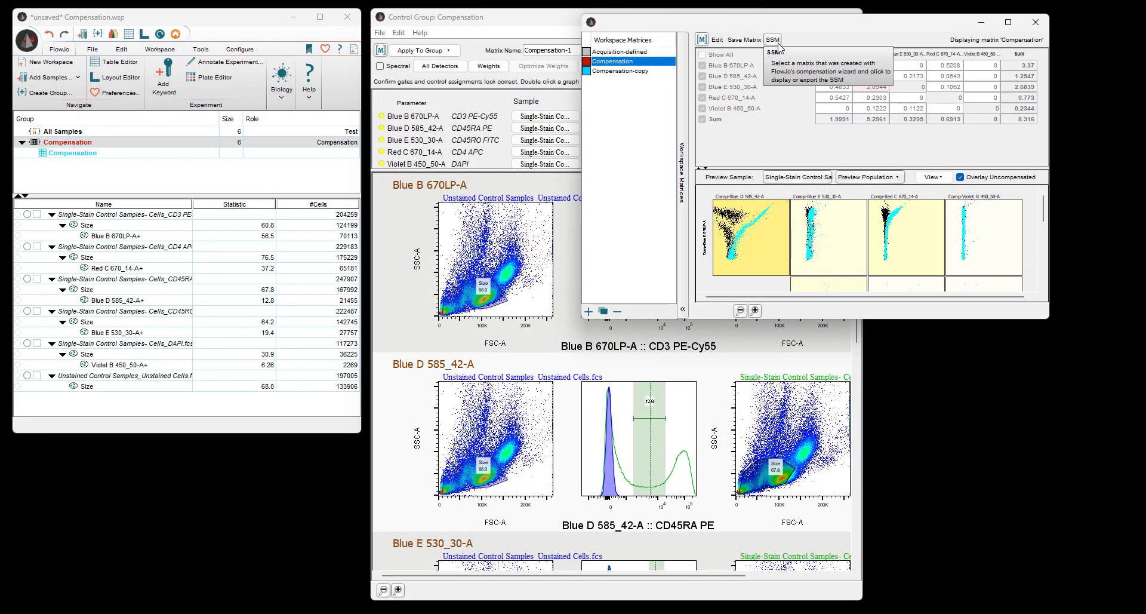
left_click(777, 43)
left_click(791, 53)
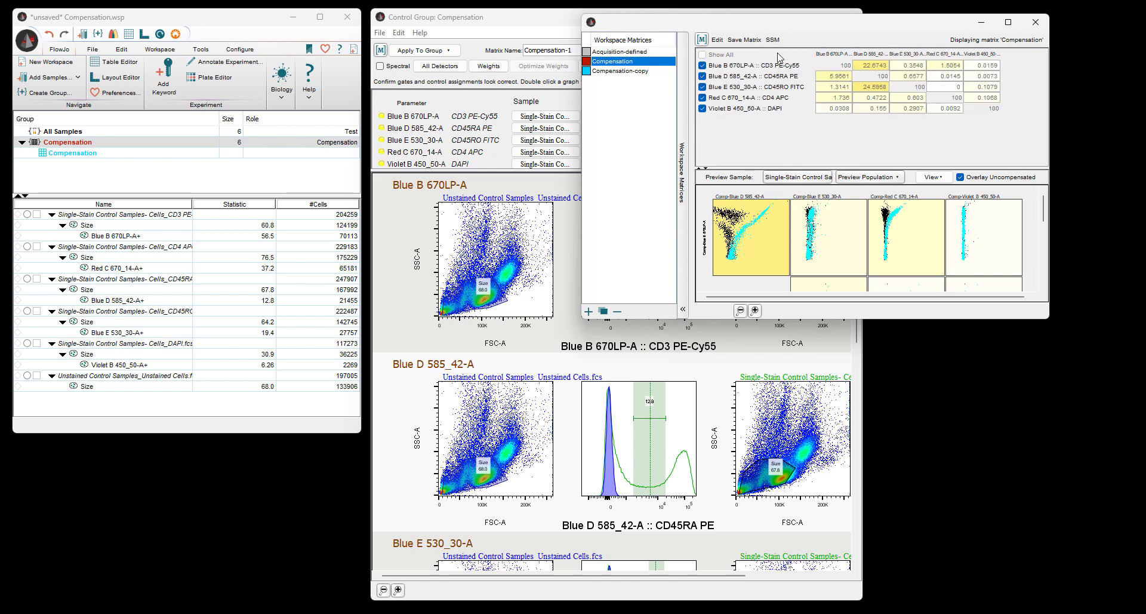
- Save the matrix as a FlowJo matrix file 'Compensation FJ' in Desktop's Compensation files folder
left_click(744, 43)
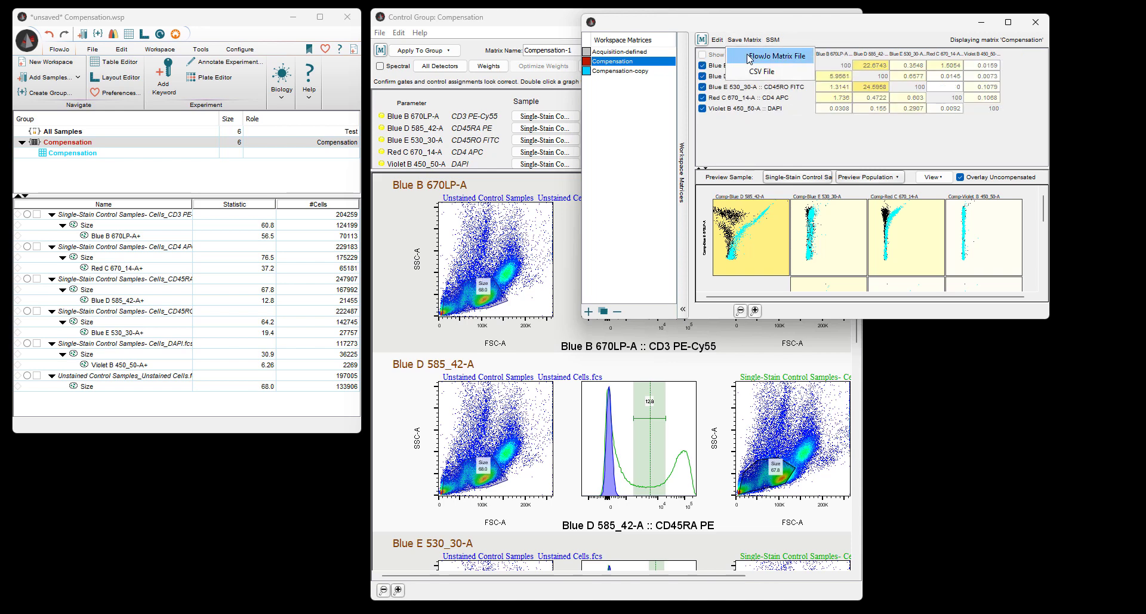
left_click(749, 54)
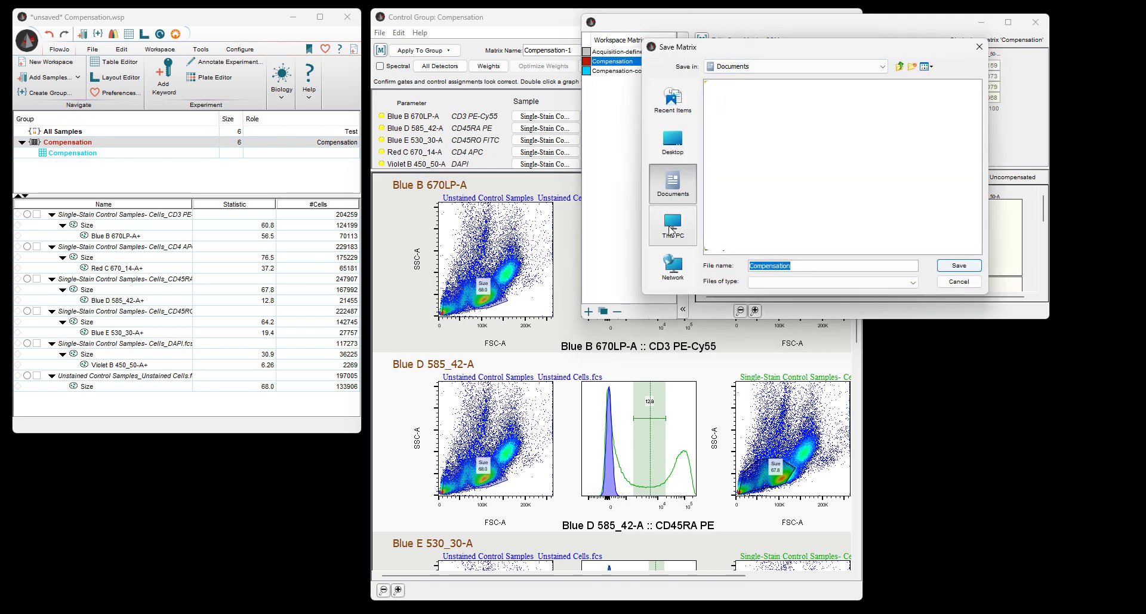
left_click(672, 141)
double_click(734, 247)
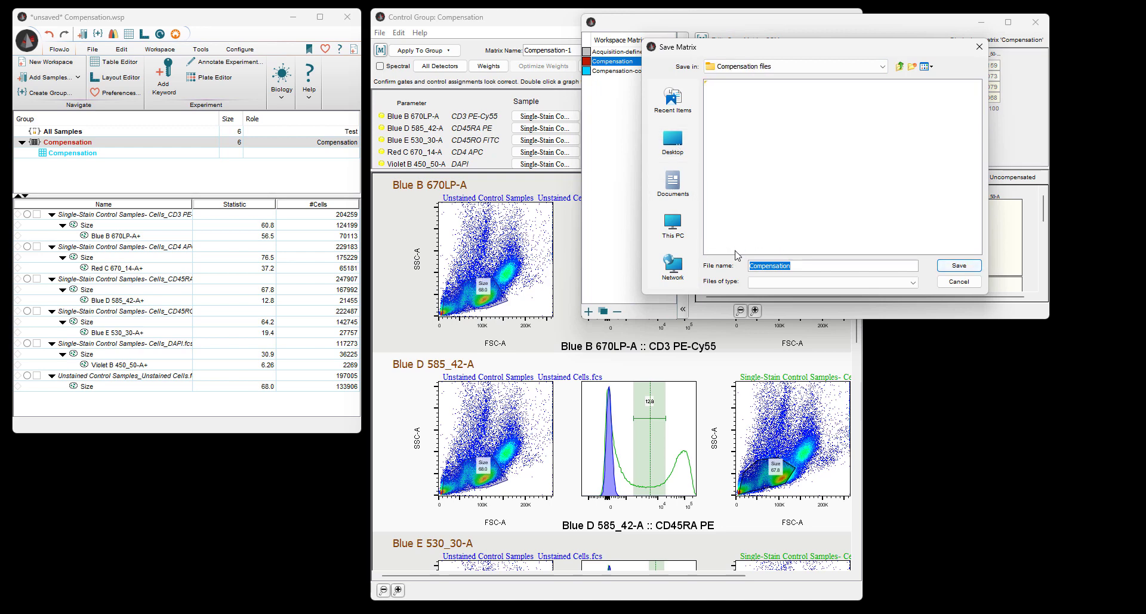
left_click(804, 267)
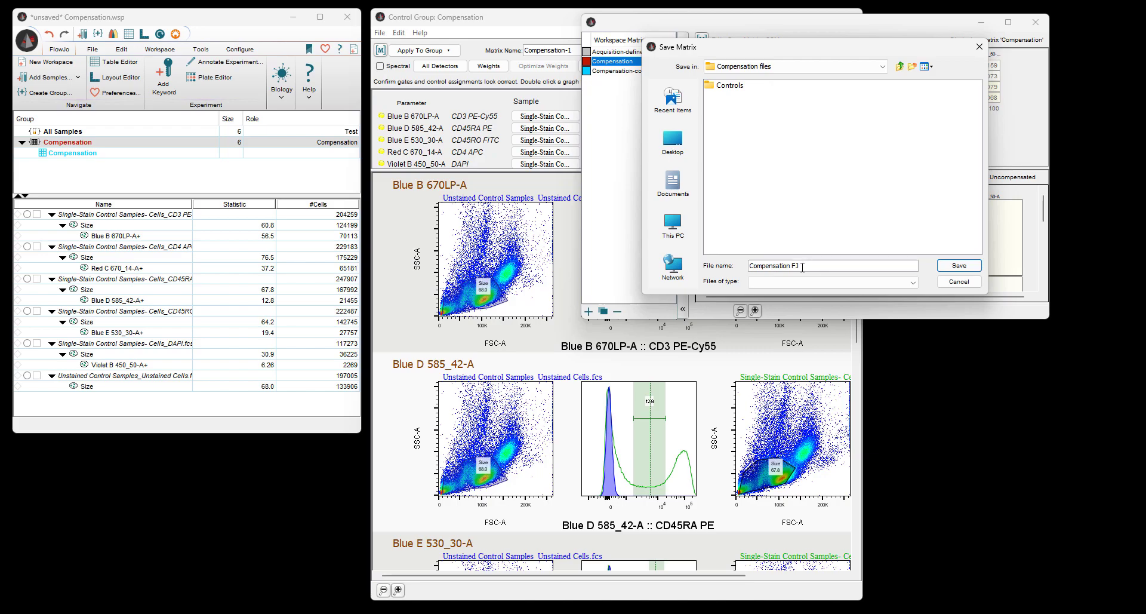
left_click(964, 265)
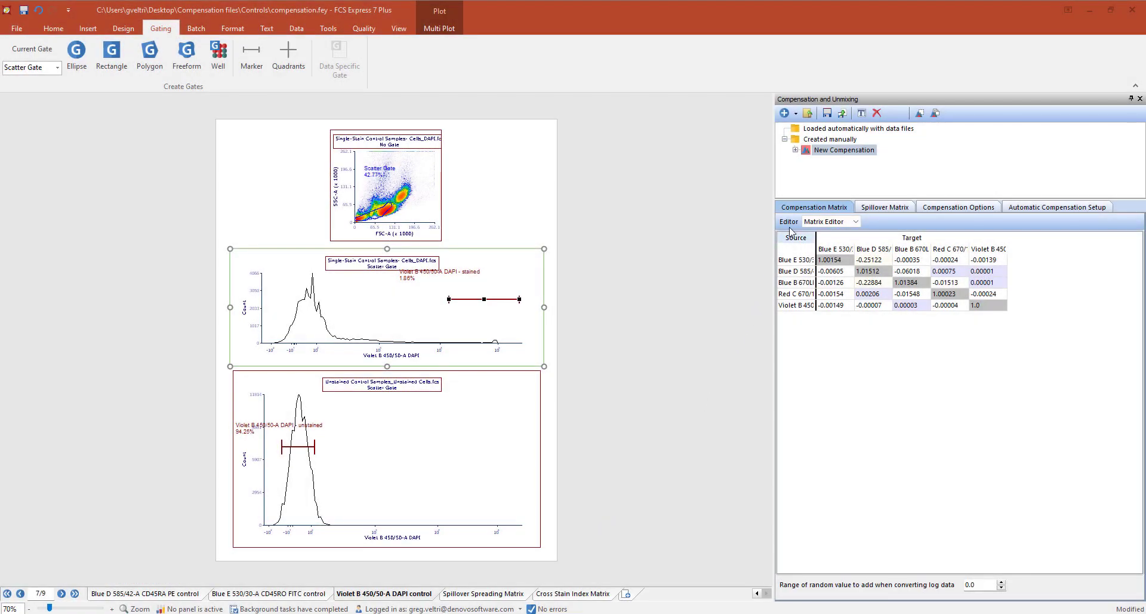
- Save the FCS Express compensation as 'Compensation' (typing 'Comp') into the Compensation files folder
left_click(827, 119)
left_click(615, 169)
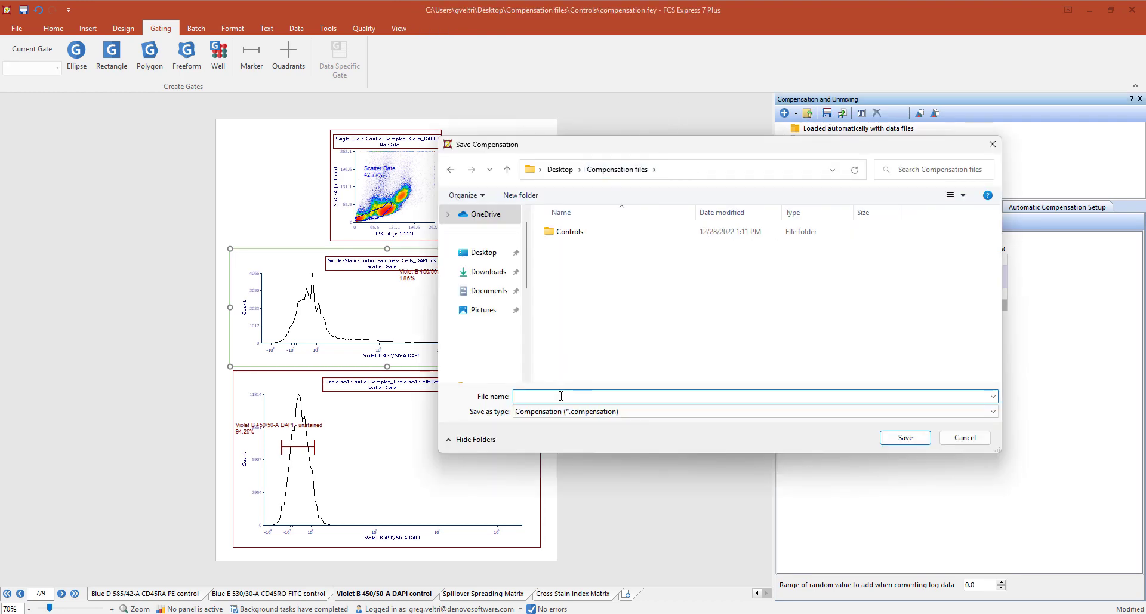
type("Co")
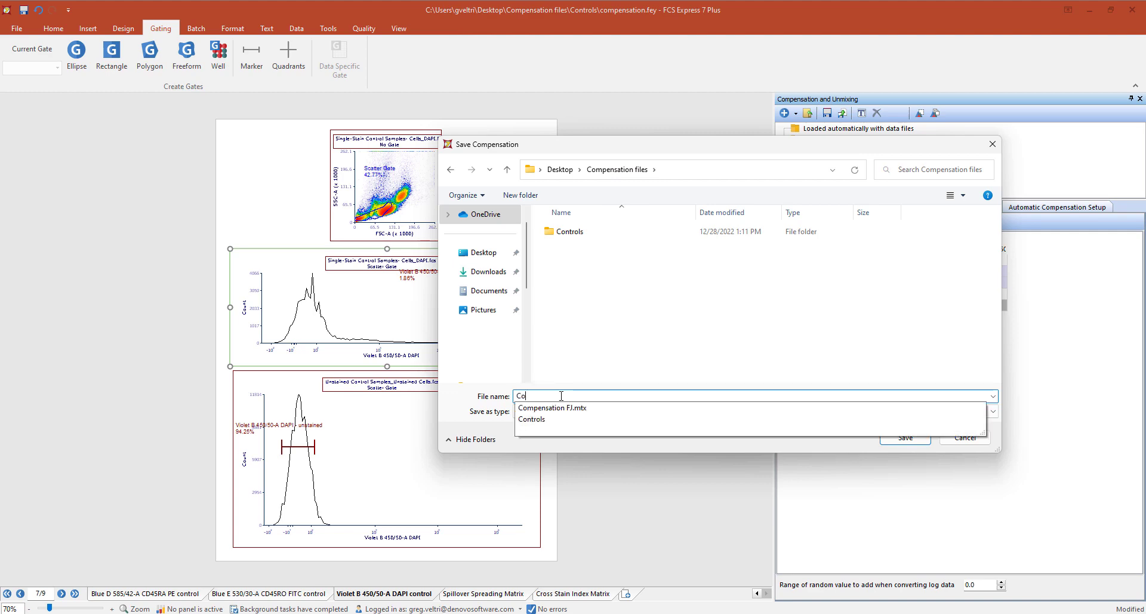
type("mpensation")
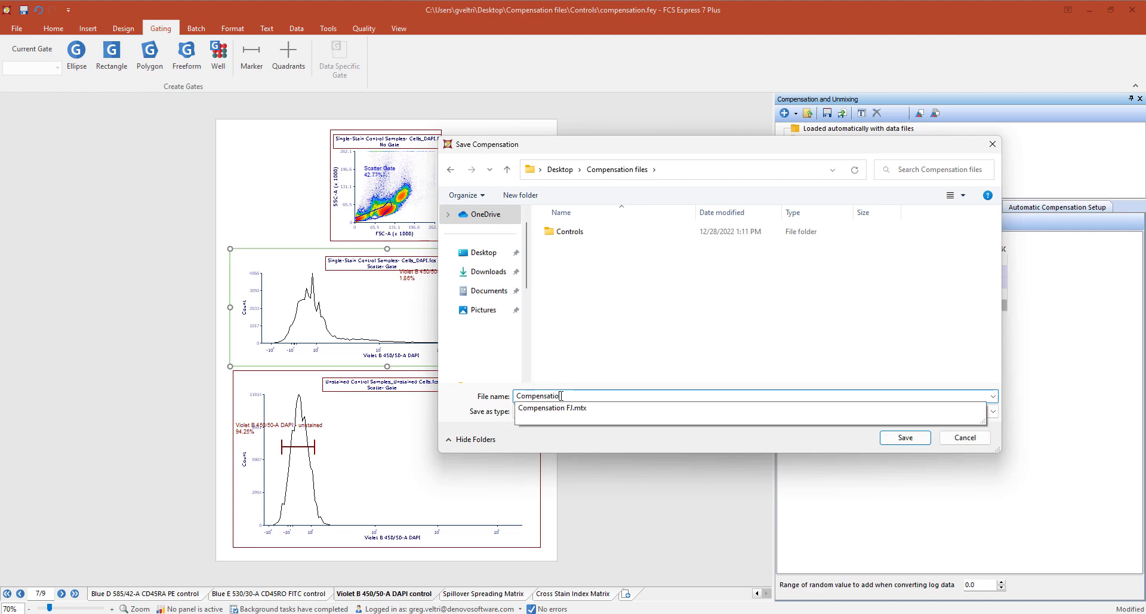
left_click(905, 437)
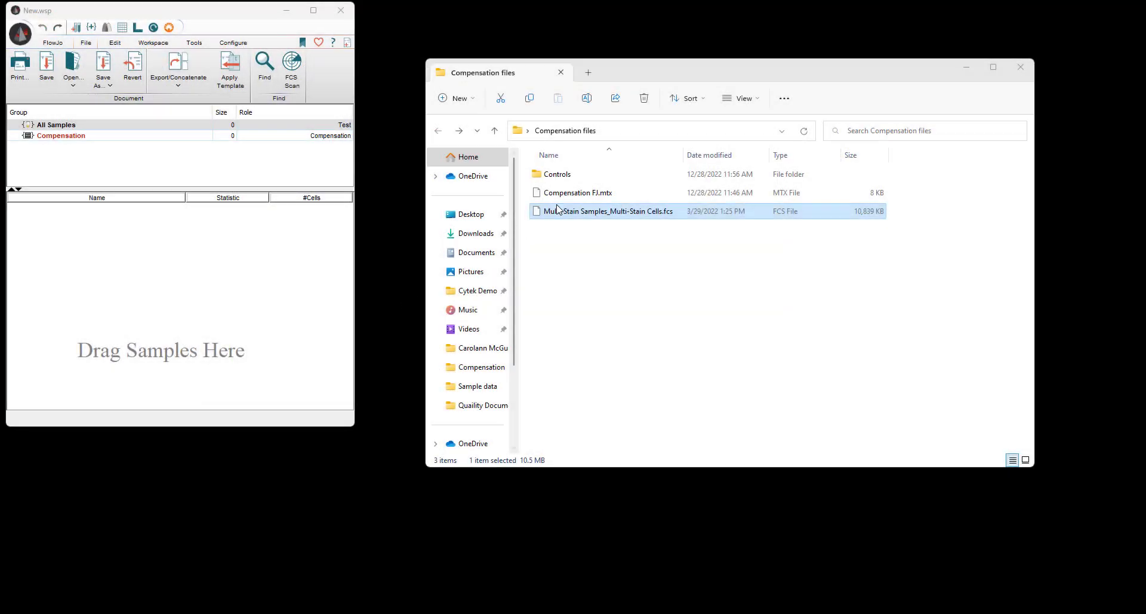
- Drag the Multi-Stain Cells .fcs file into the new FlowJo workspace and select it
left_click_drag(560, 213, 132, 217)
left_click(1020, 67)
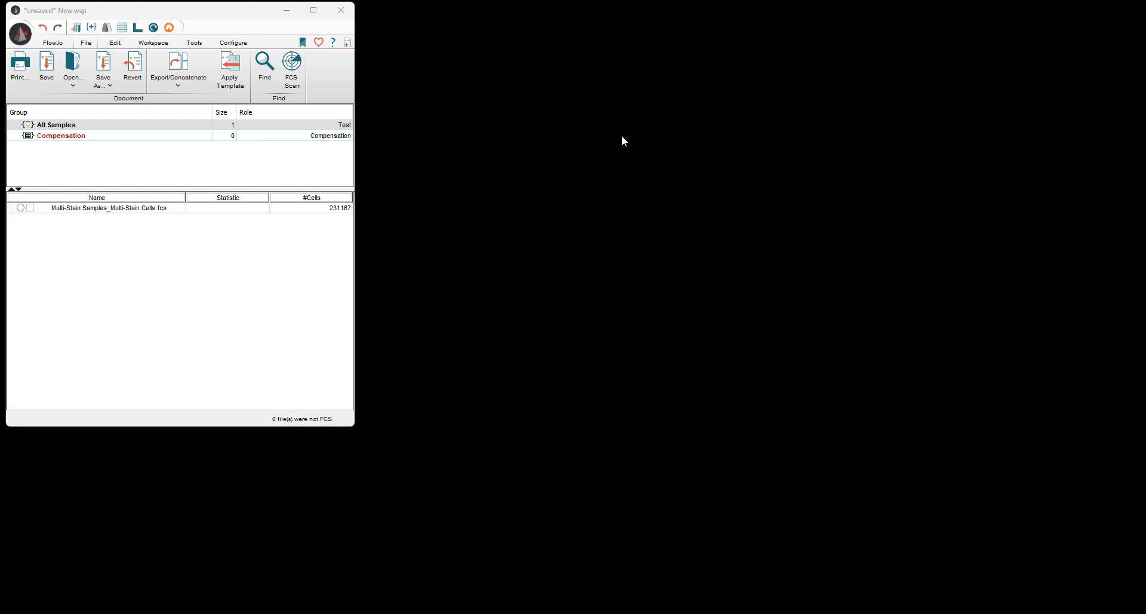
left_click(112, 208)
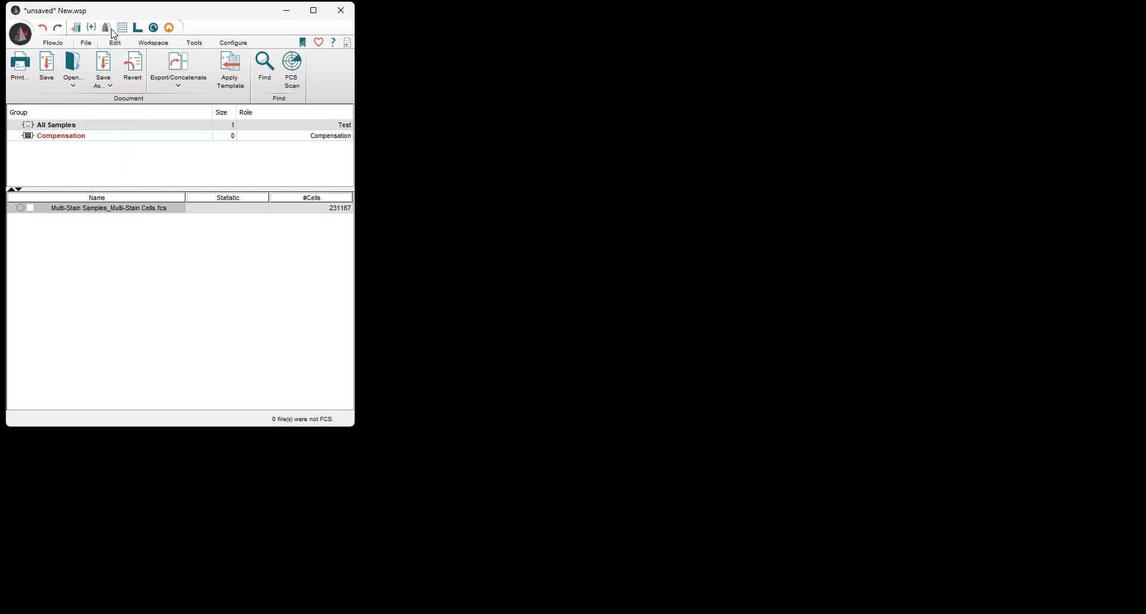
- Load Compensation FJ.mtx from file in the matrix editor and drag it onto the Multi-Stain sample
left_click(196, 43)
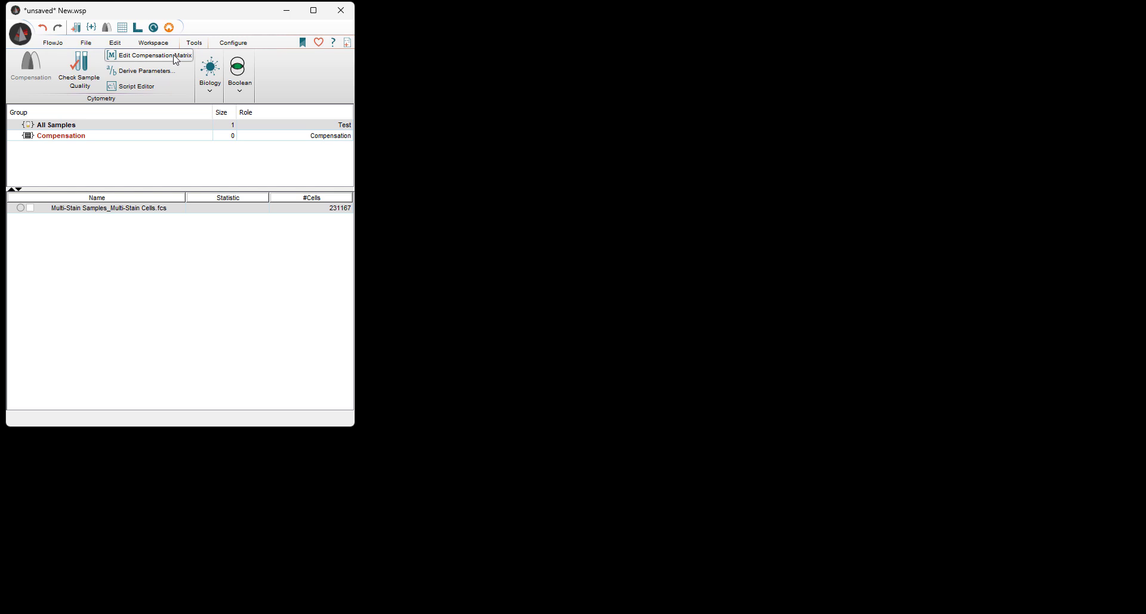
left_click(176, 55)
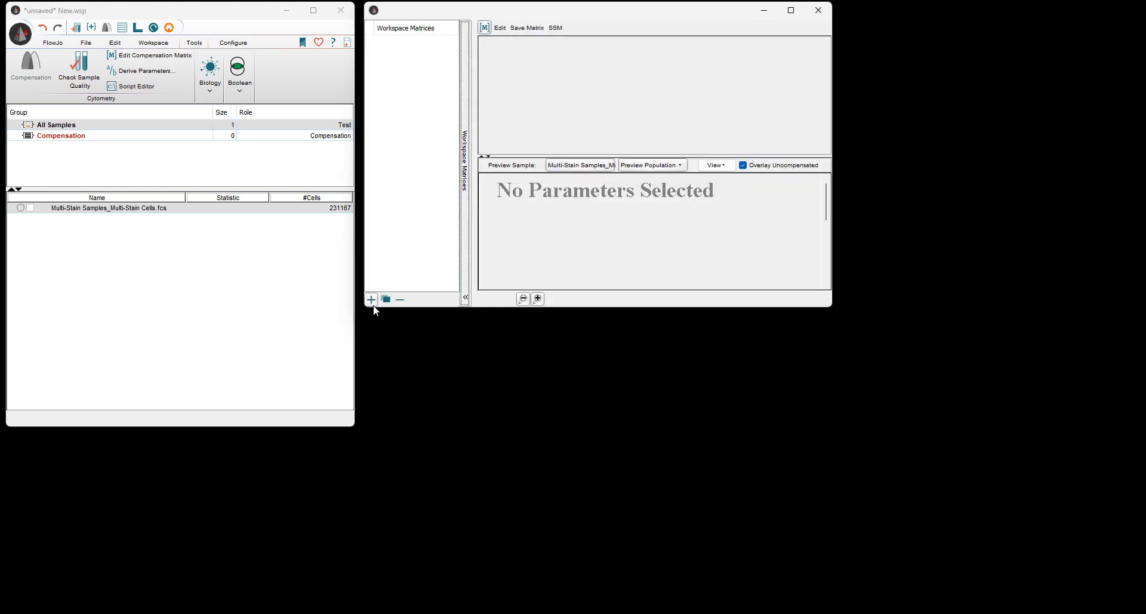
left_click(372, 299)
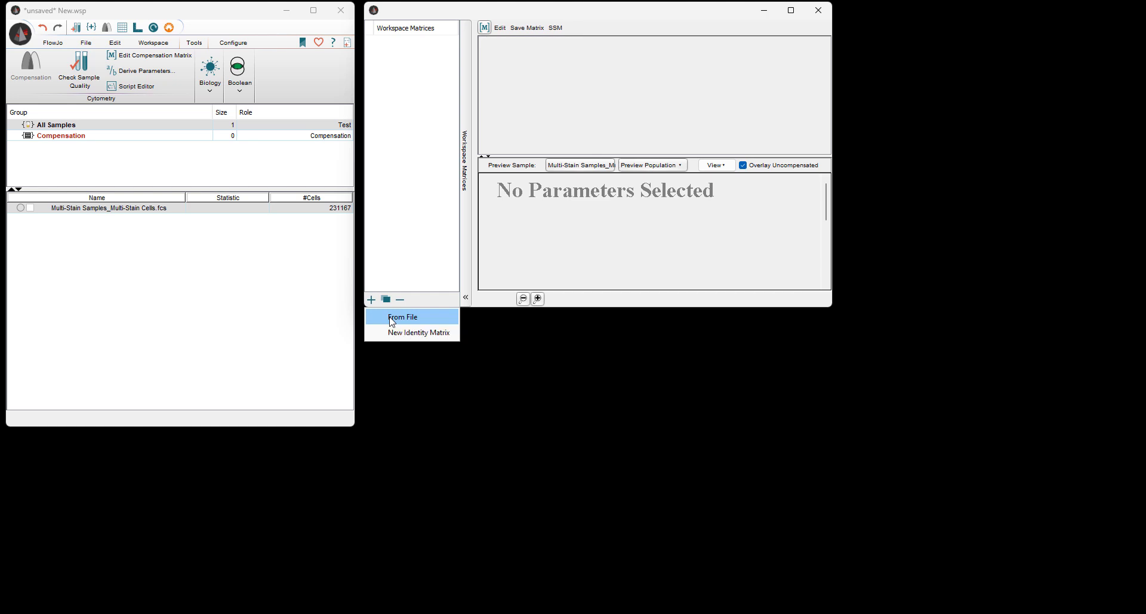
left_click(392, 319)
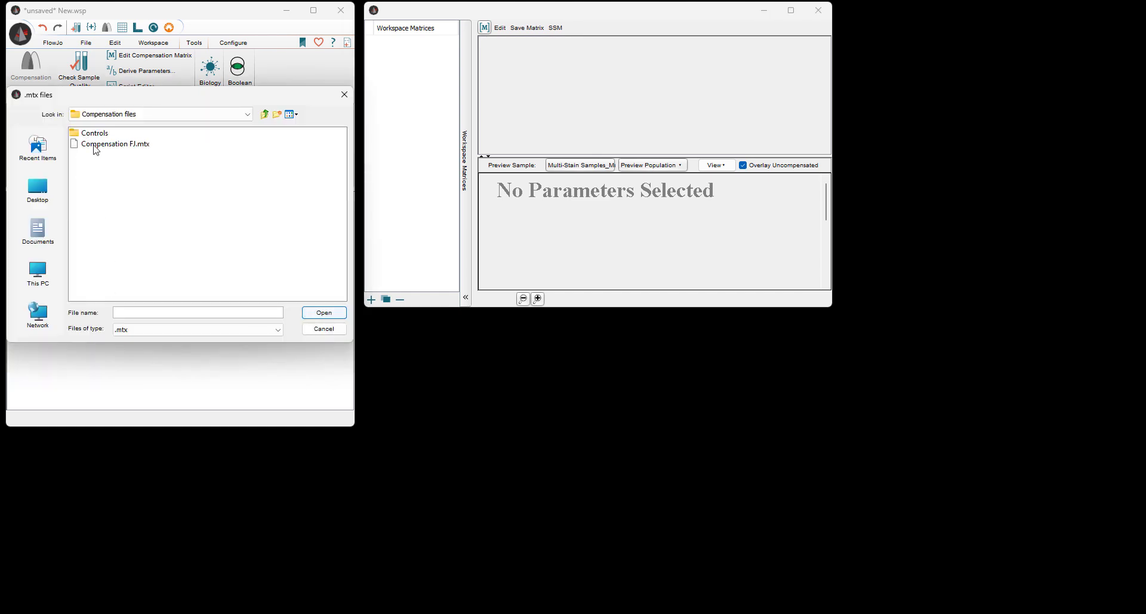
left_click(94, 145)
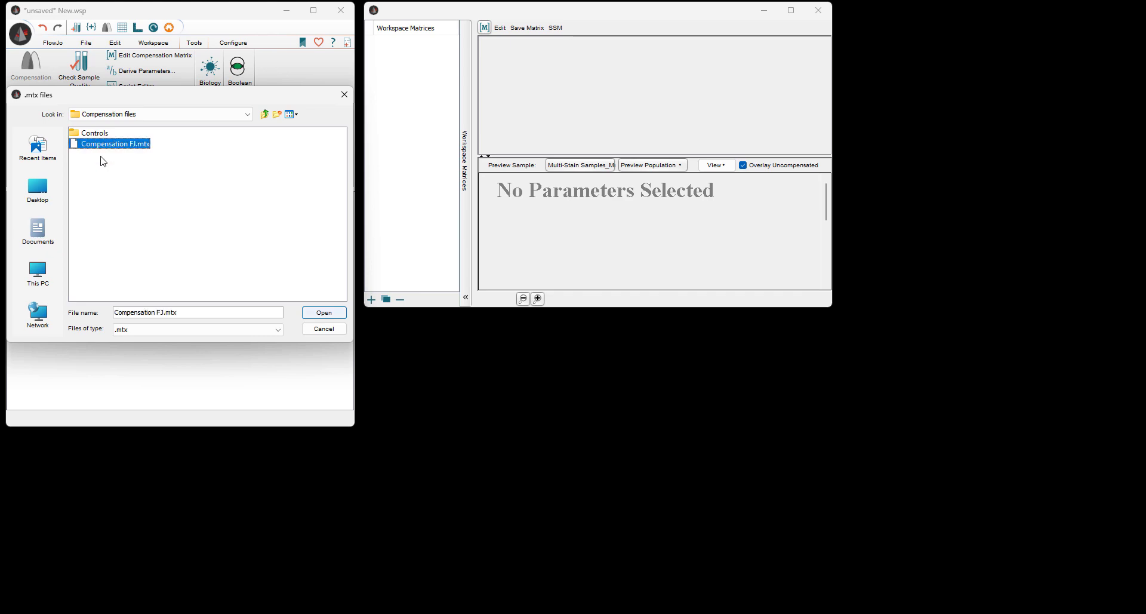
left_click(324, 313)
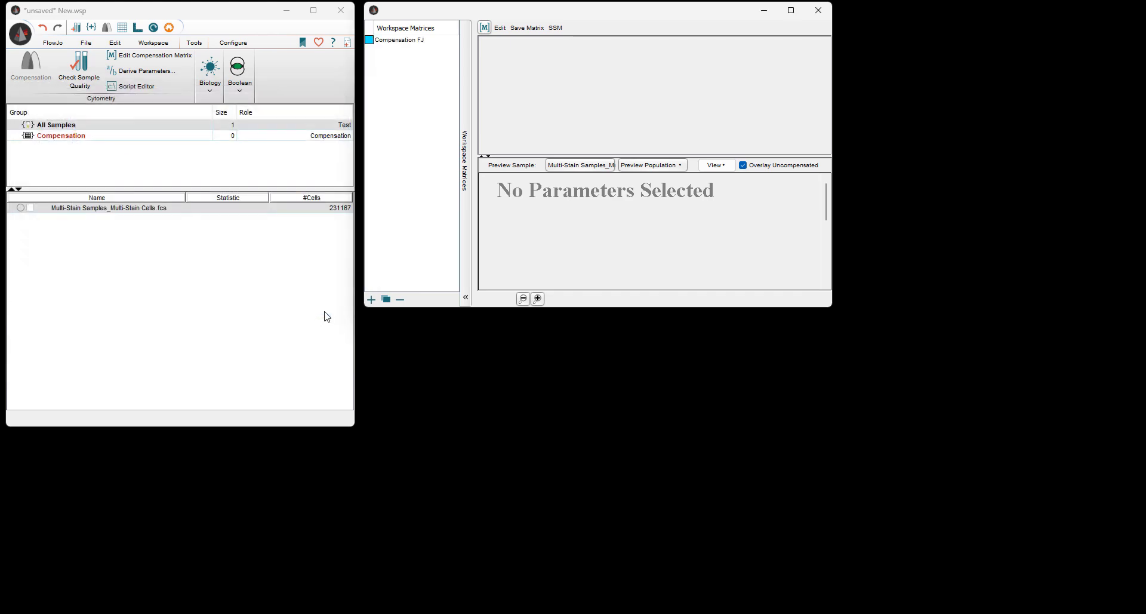
left_click(411, 41)
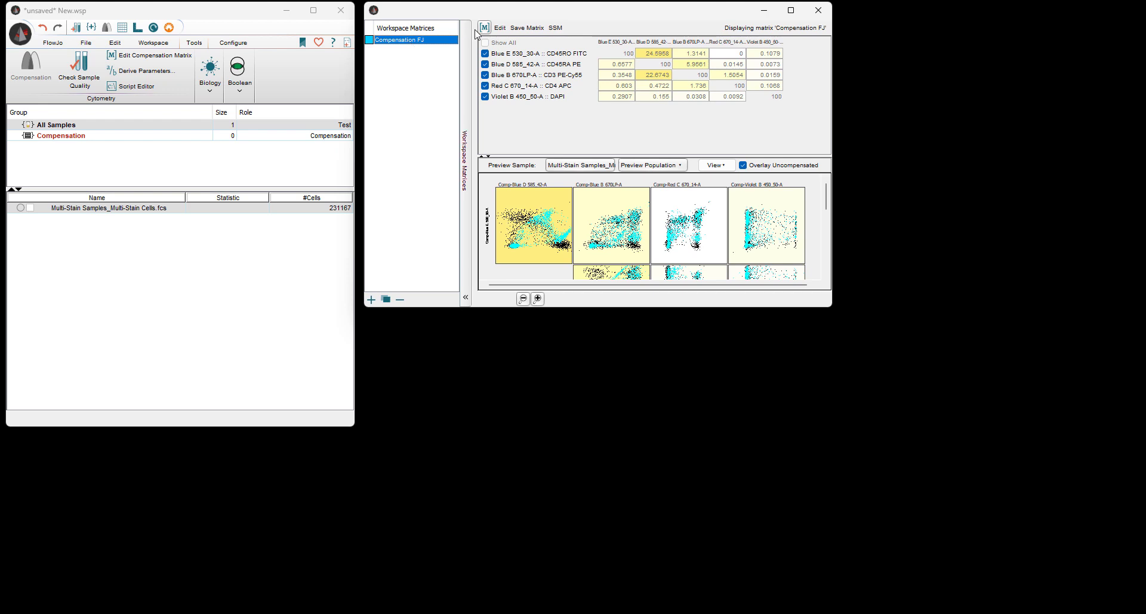
left_click_drag(55, 208, 51, 218)
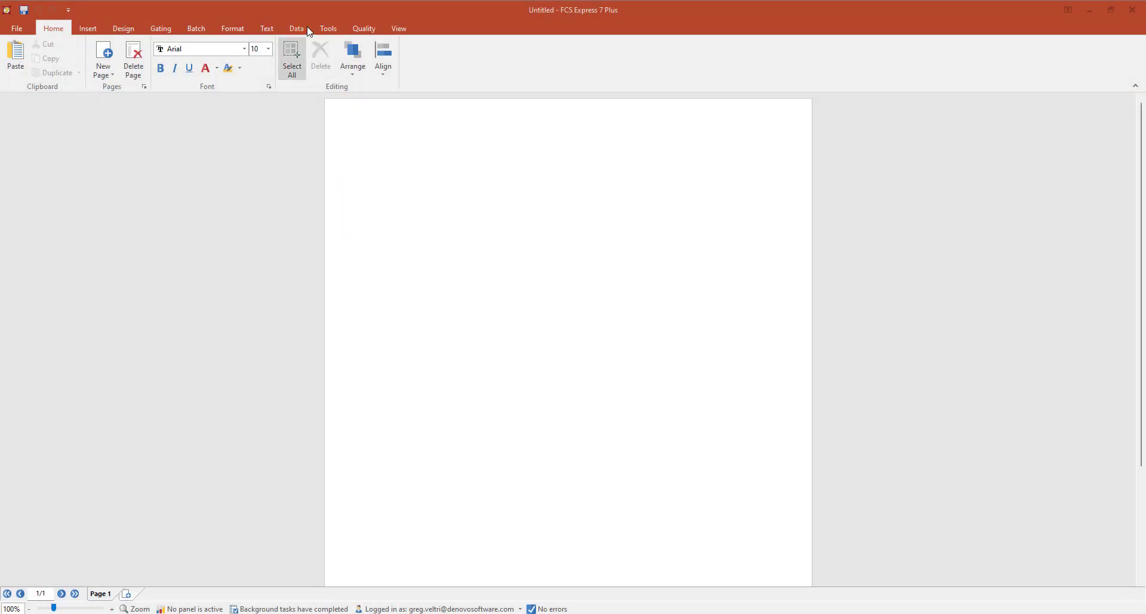
- Dock the Compensation and Unmixing panel on the right and open Compensation.compensation
left_click(334, 29)
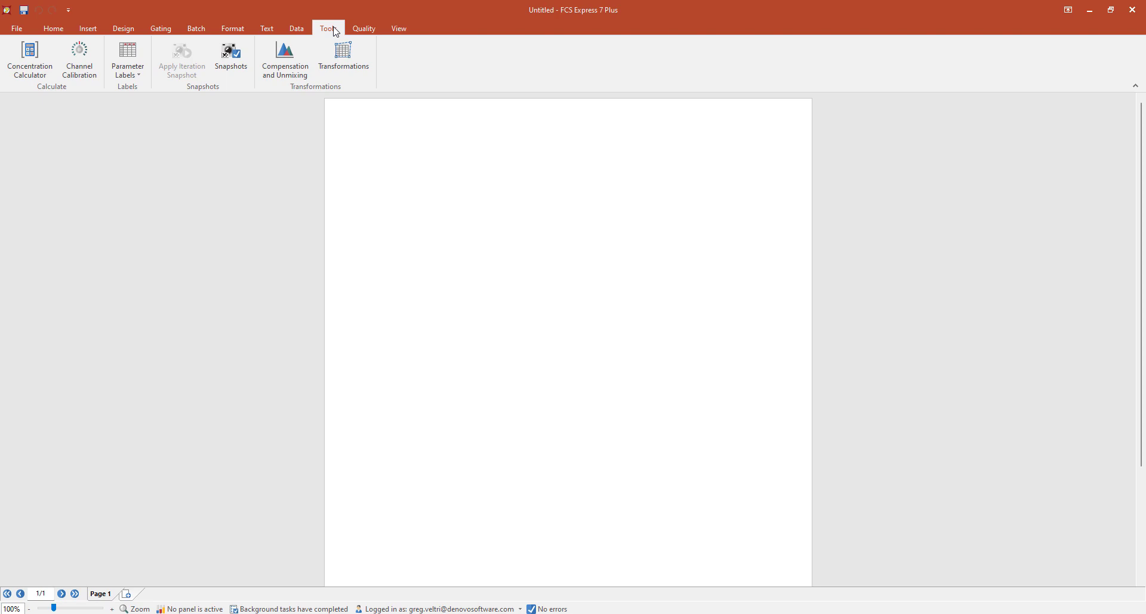
left_click(290, 66)
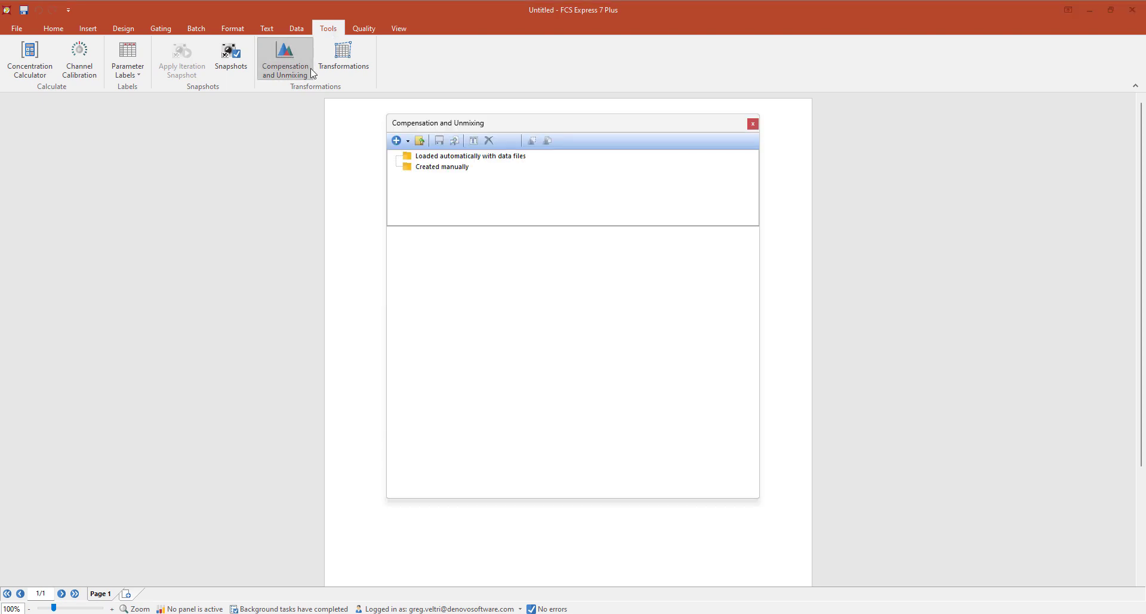
left_click_drag(505, 128, 591, 349)
left_click(809, 113)
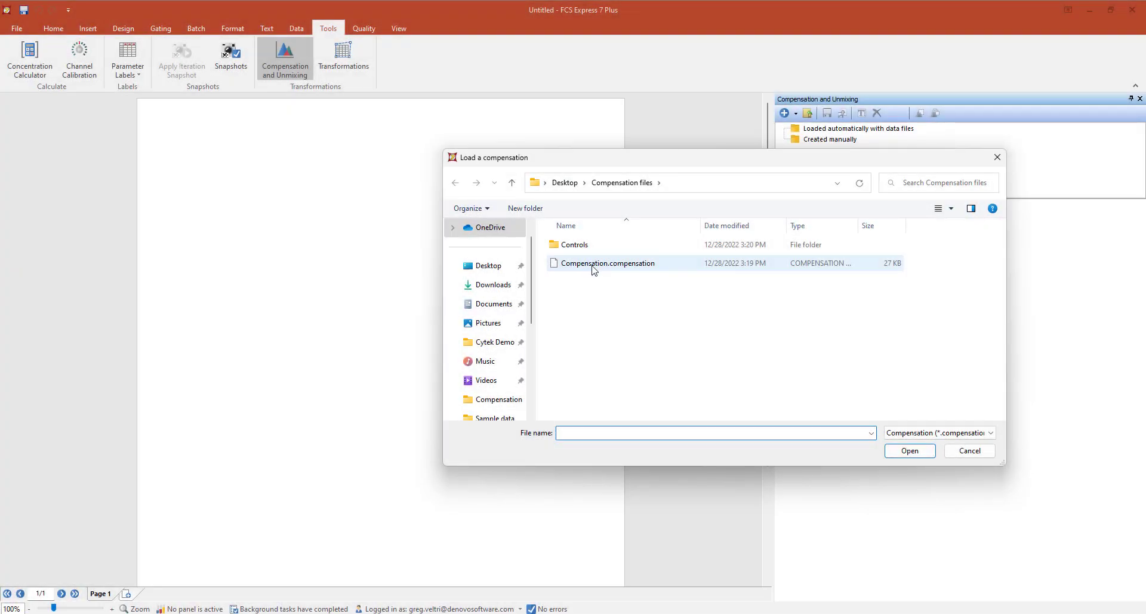
left_click(594, 268)
left_click(912, 452)
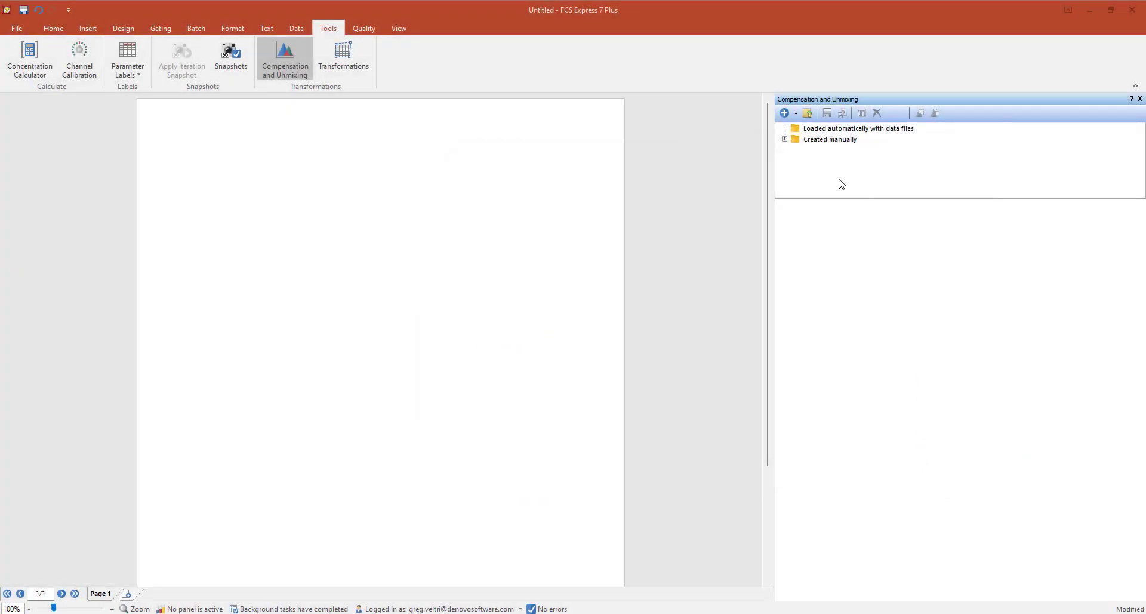
- Set the reloaded New Compensation matrix as the default
left_click(785, 139)
left_click(834, 150)
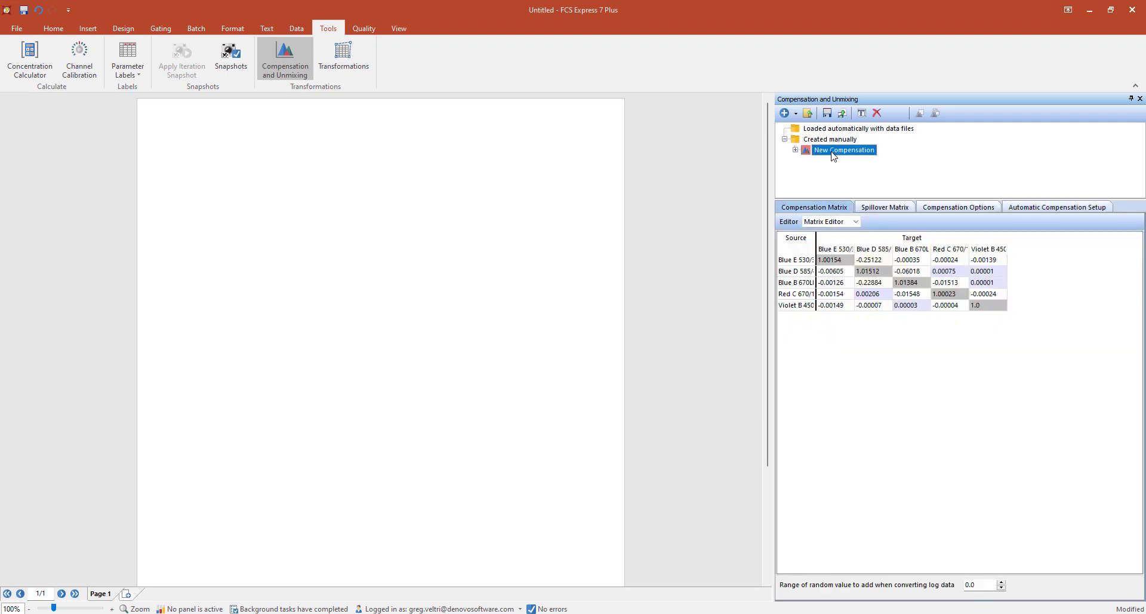
right_click(834, 150)
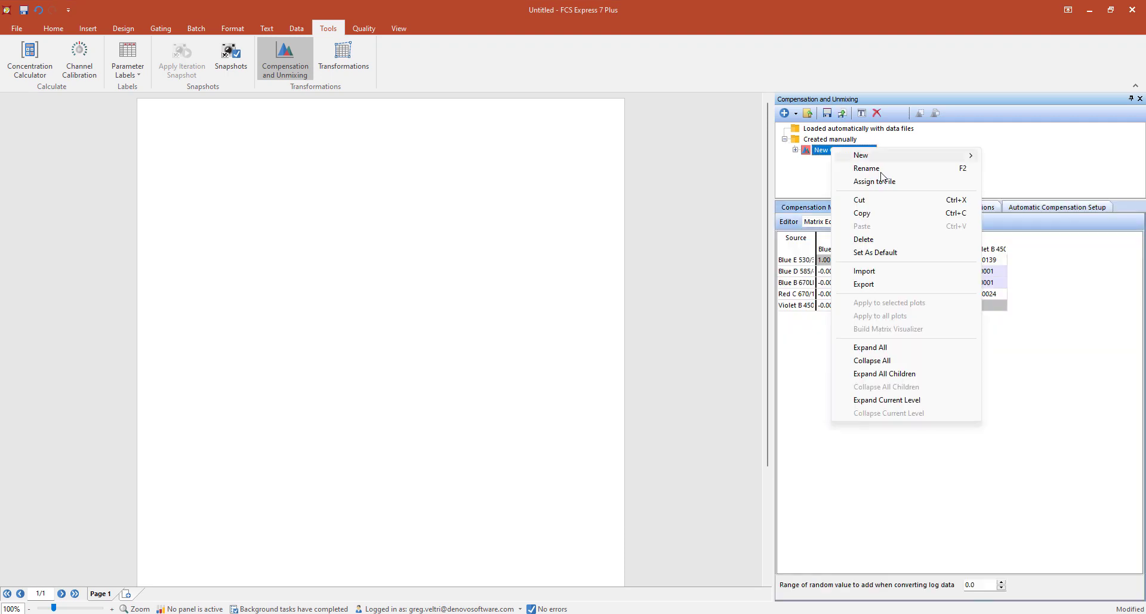
left_click(886, 257)
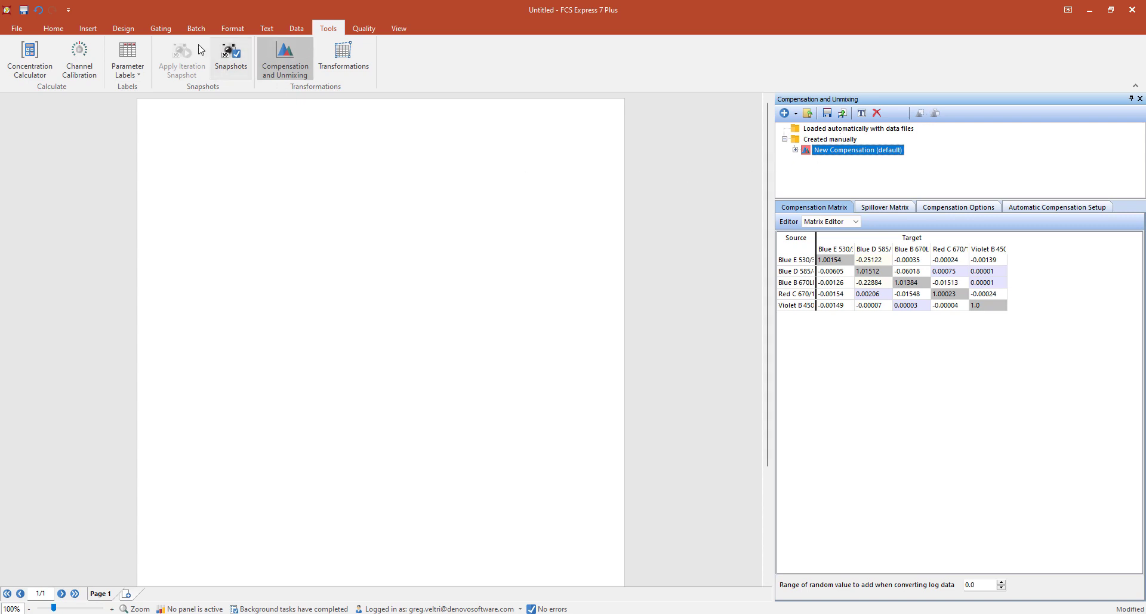
- Dock the Data List on the left and add the Multi-Stain Cells .fcs file to it
left_click(292, 30)
left_click(359, 60)
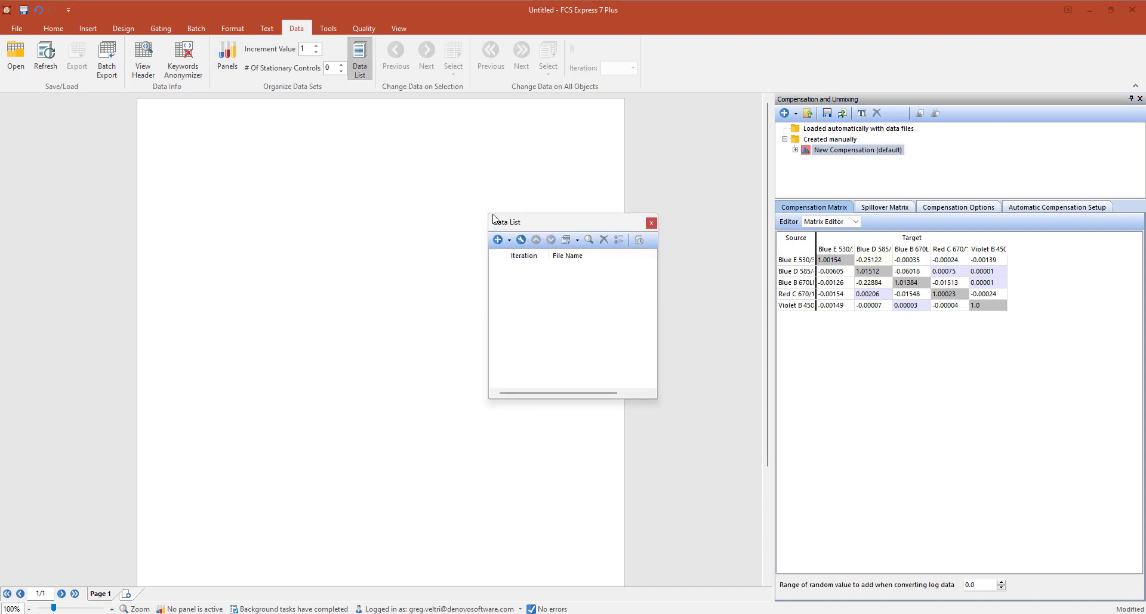
left_click_drag(499, 243, 370, 346)
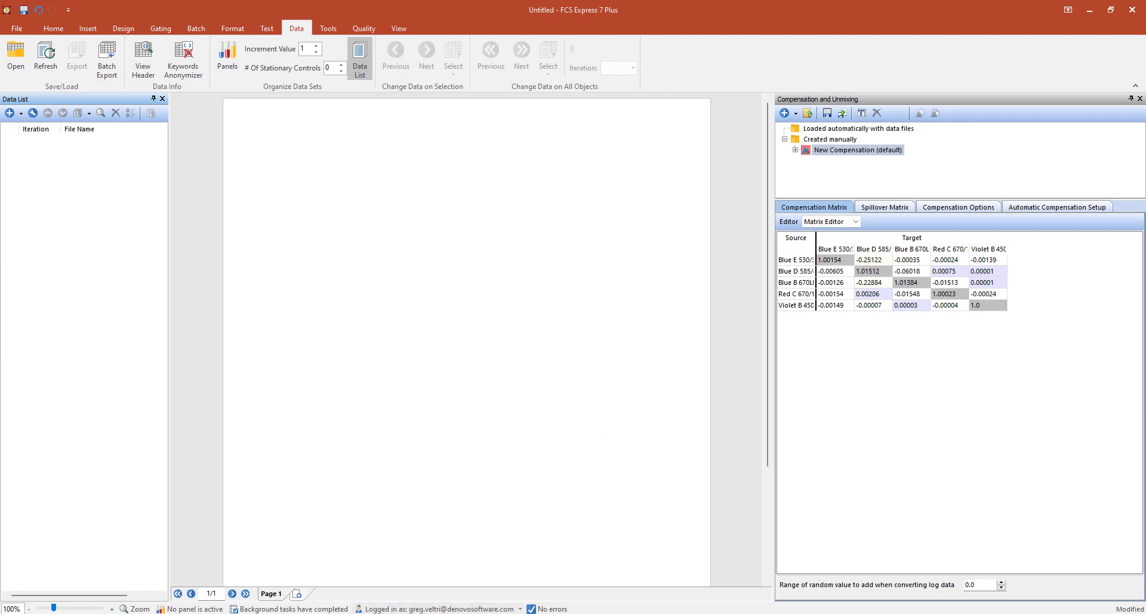
left_click(385, 610)
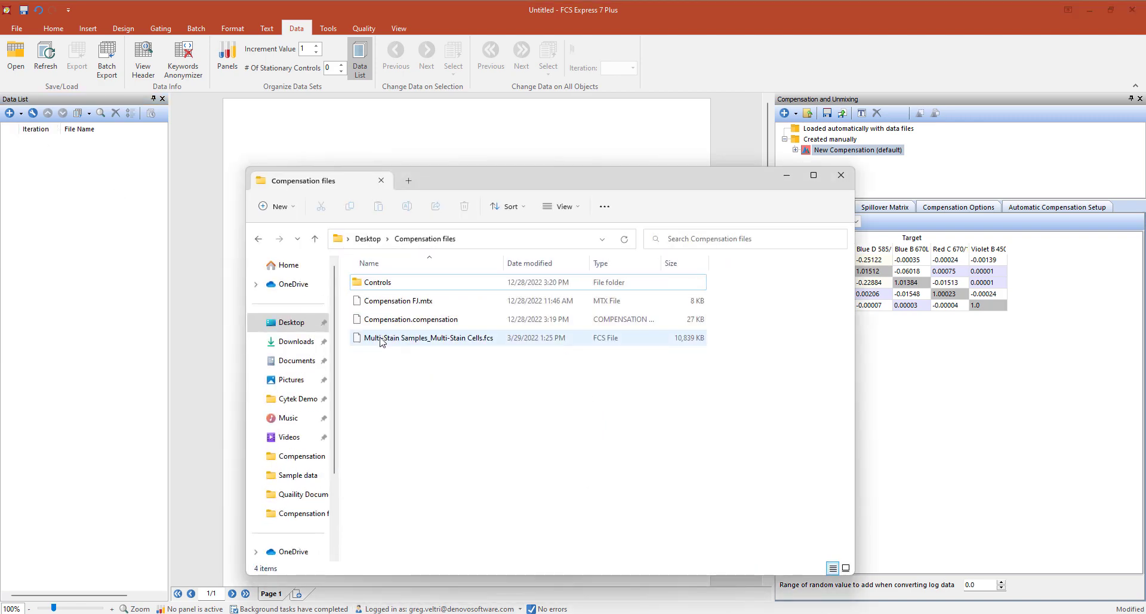
left_click_drag(381, 340, 88, 209)
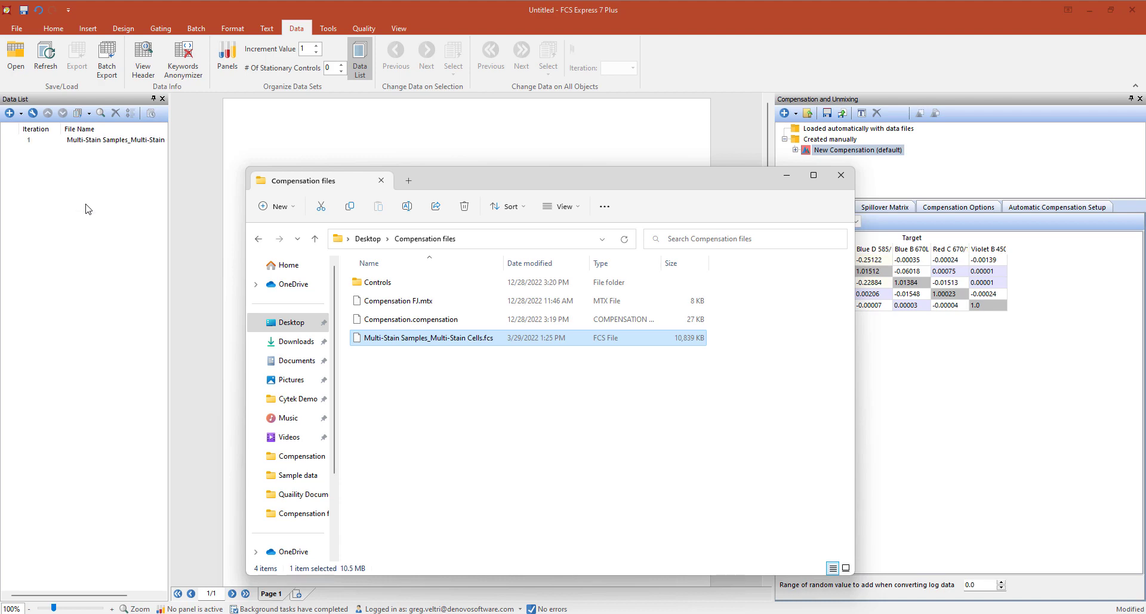
left_click(840, 174)
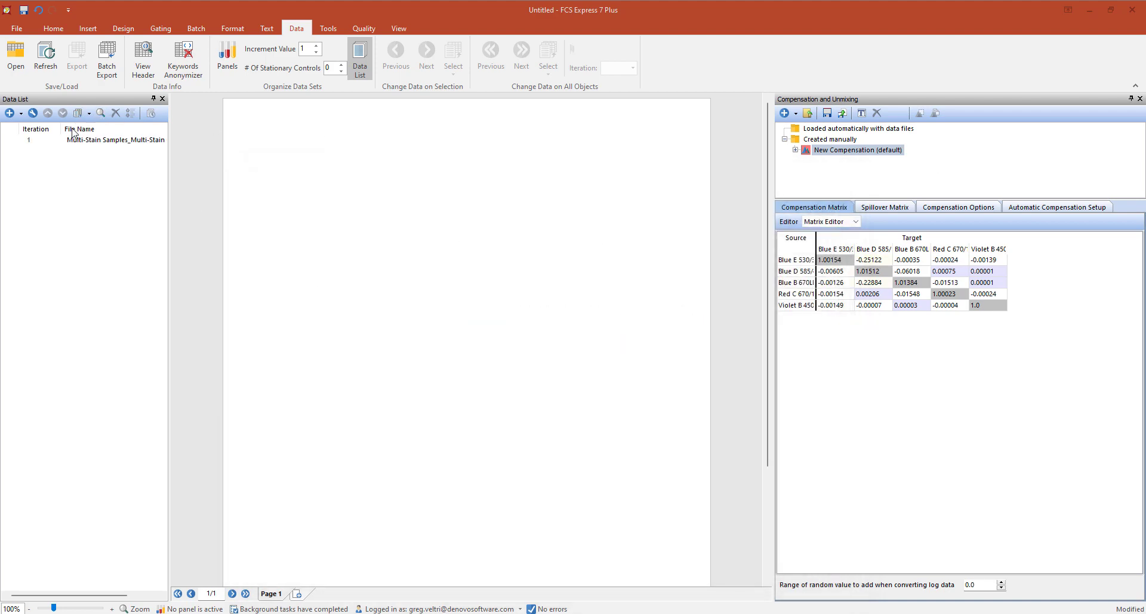
- Create a density plot of the Multi-Stain file on the page, then change the y-axis parameter
left_click(31, 143)
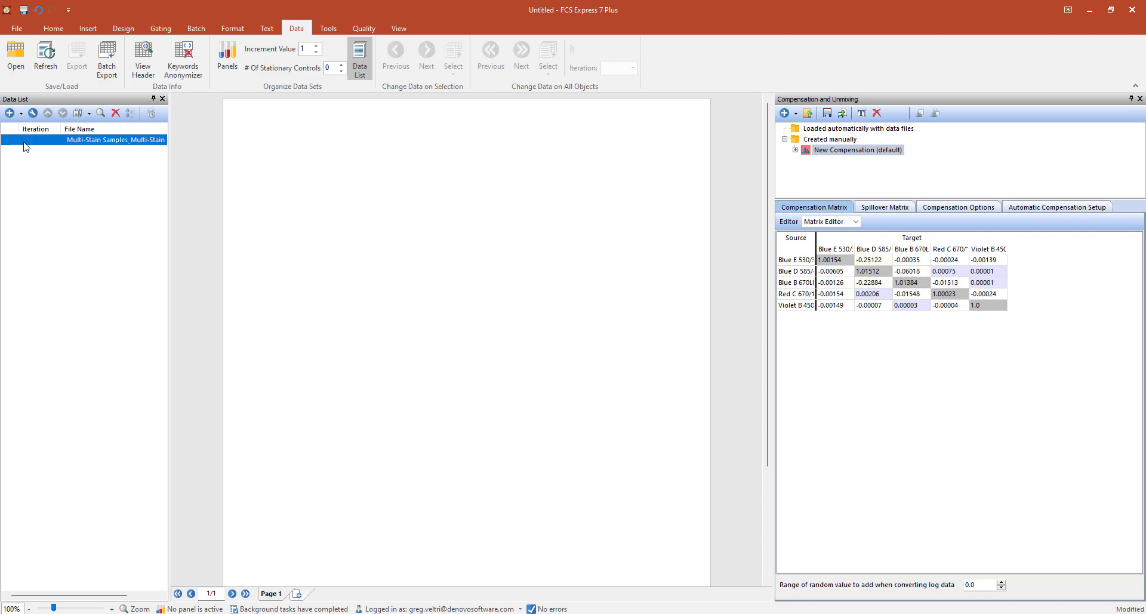
left_click_drag(30, 142, 275, 144)
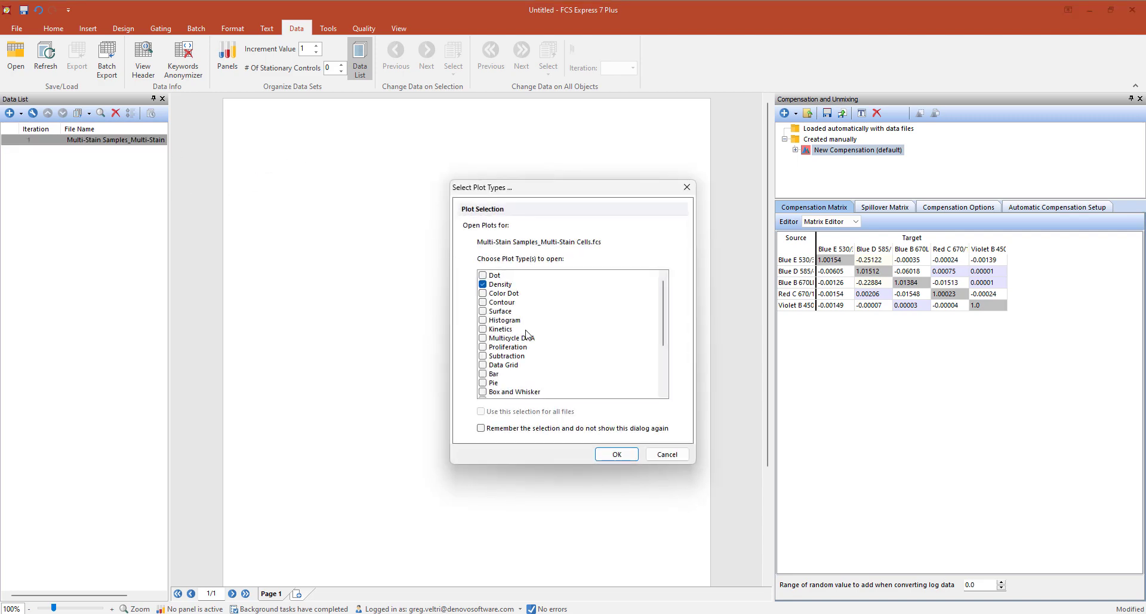
left_click(600, 455)
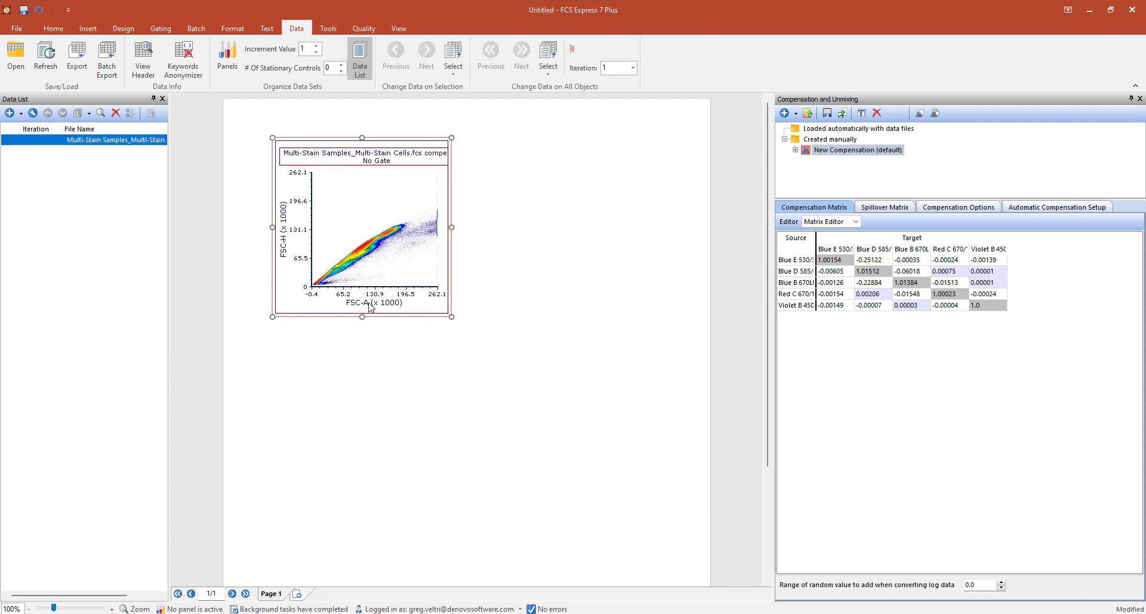
left_click(284, 244)
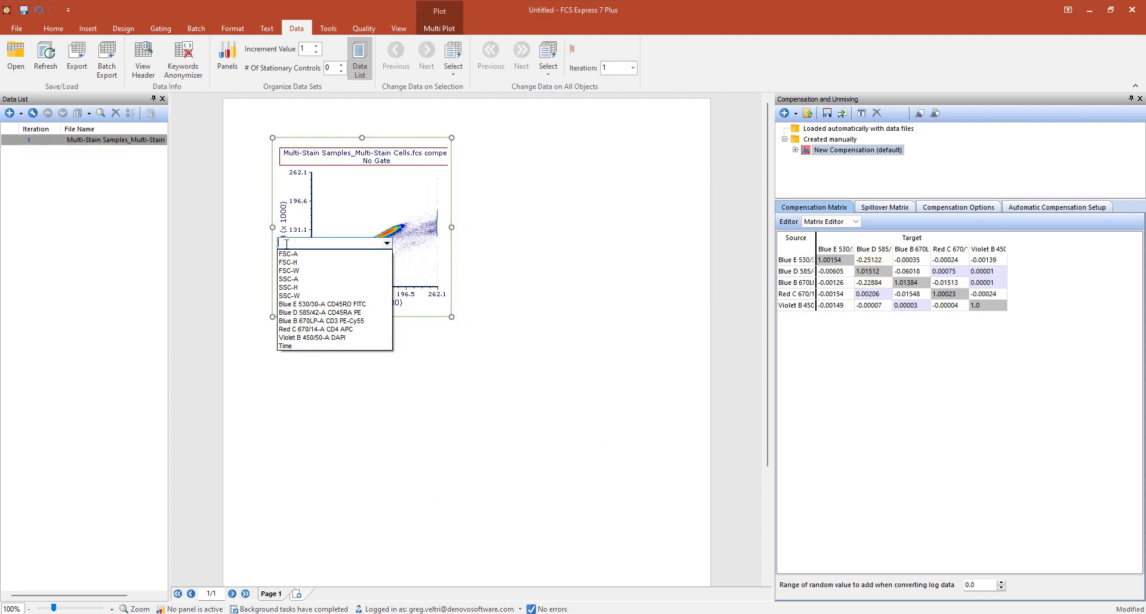